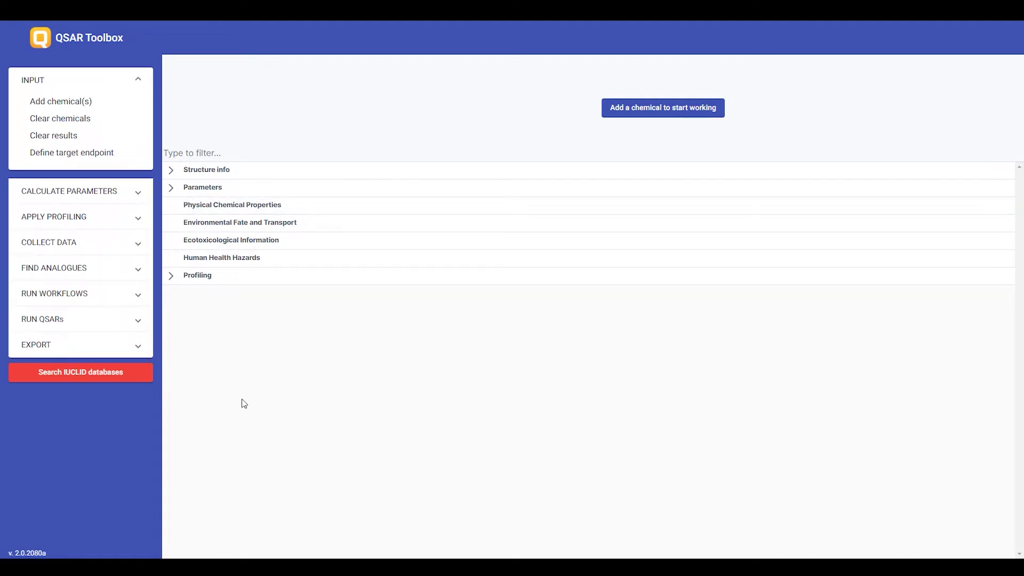
- Open the IUCLID database search page from the red button in the left panel
{"action": "left_click", "coordinate": [109, 379]}
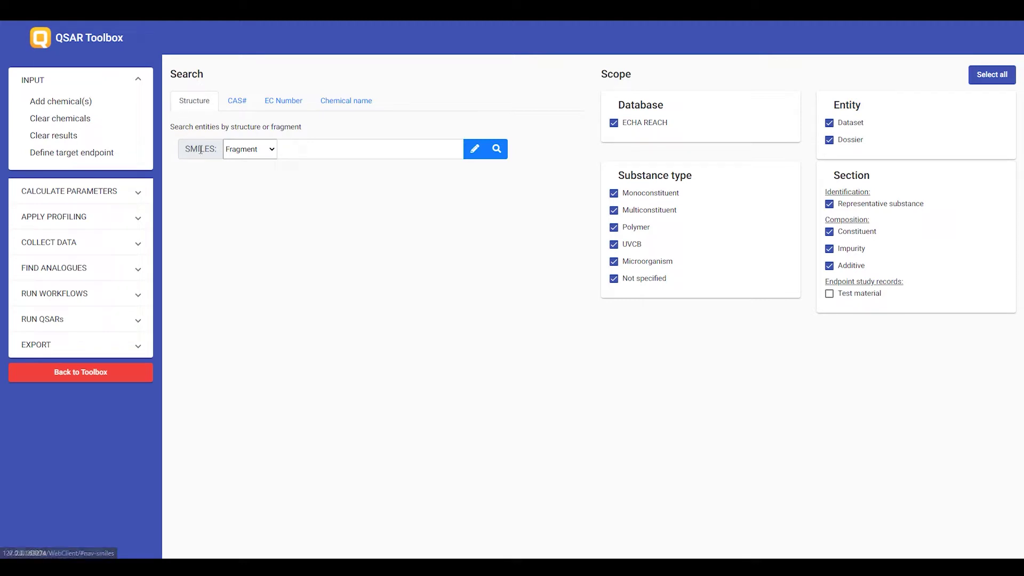
{"action": "left_click", "coordinate": [254, 155]}
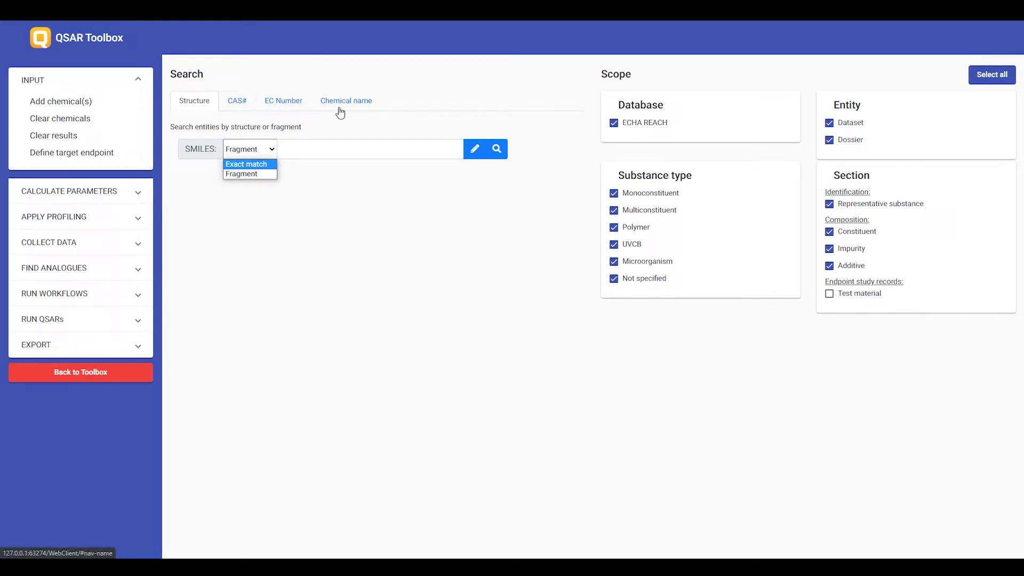
{"action": "left_click", "coordinate": [356, 136]}
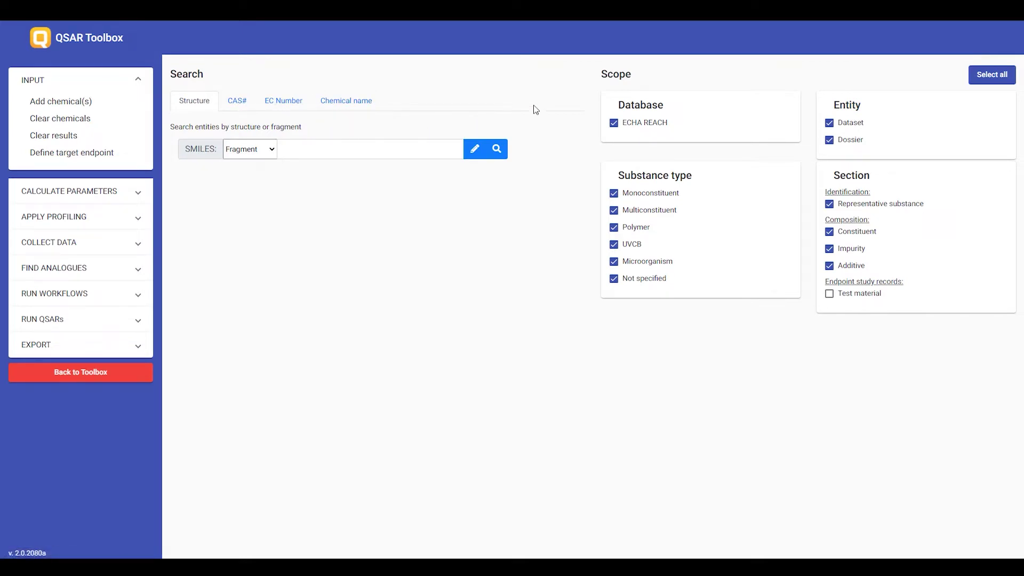
{"action": "left_click", "coordinate": [829, 126]}
{"action": "left_click", "coordinate": [829, 126]}
- Run an exact-match SMILES search for C=O, restricted to Representative substance only
{"action": "left_click", "coordinate": [270, 150]}
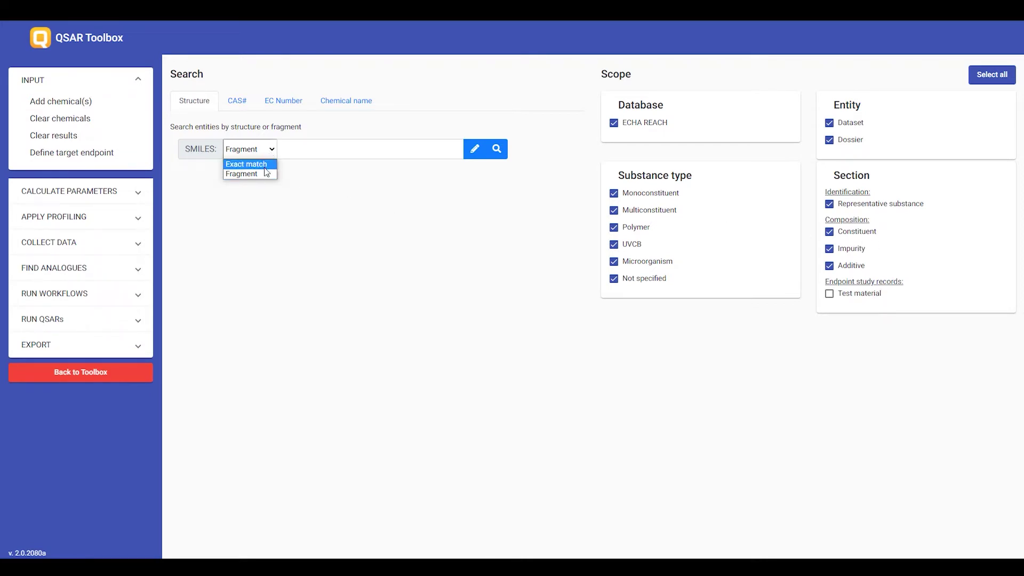
{"action": "left_click", "coordinate": [265, 166]}
{"action": "left_click", "coordinate": [301, 149]}
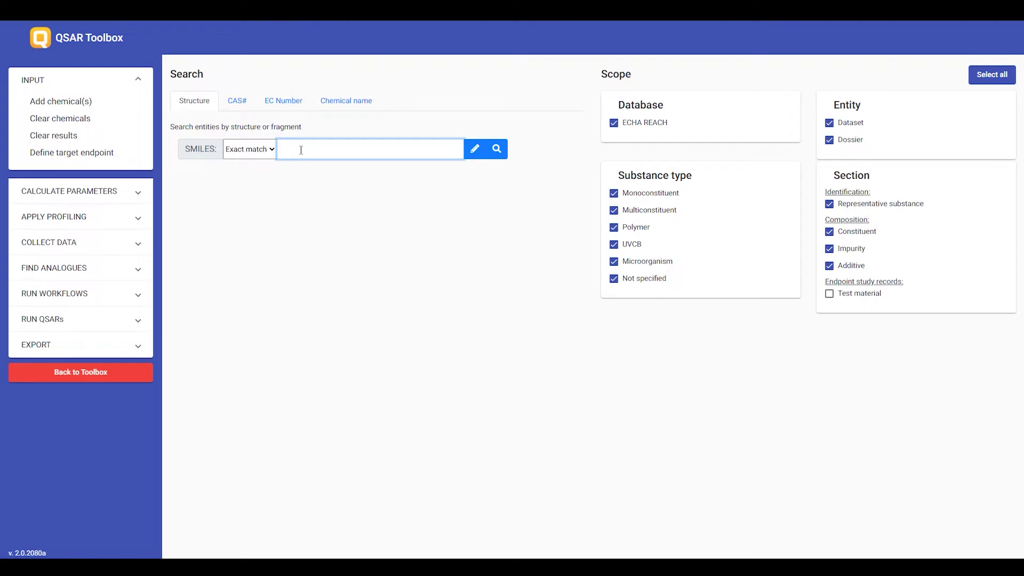
{"action": "type", "text": "C=O"}
{"action": "left_click", "coordinate": [829, 231]}
{"action": "left_click", "coordinate": [829, 249]}
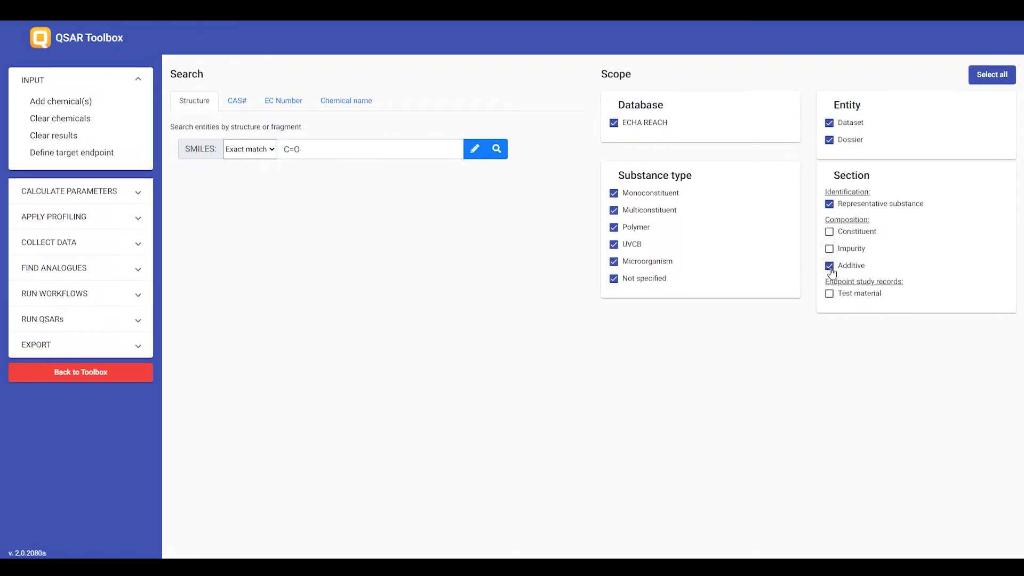
{"action": "left_click", "coordinate": [829, 266]}
{"action": "left_click", "coordinate": [496, 152]}
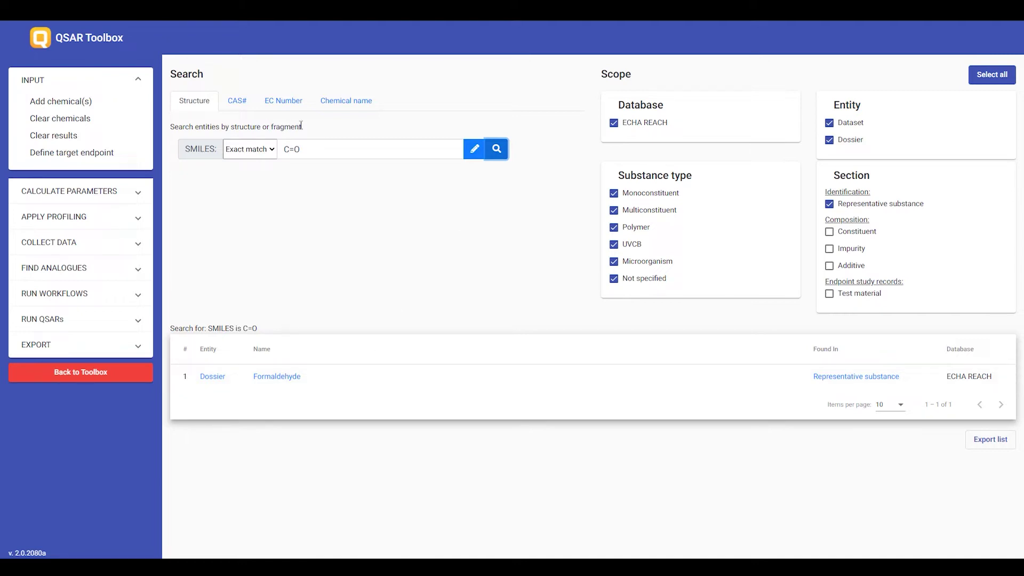
- Rerun the C=O search for Constituent only and browse the 13 resulting dossiers
{"action": "left_click", "coordinate": [829, 205]}
{"action": "left_click", "coordinate": [828, 232]}
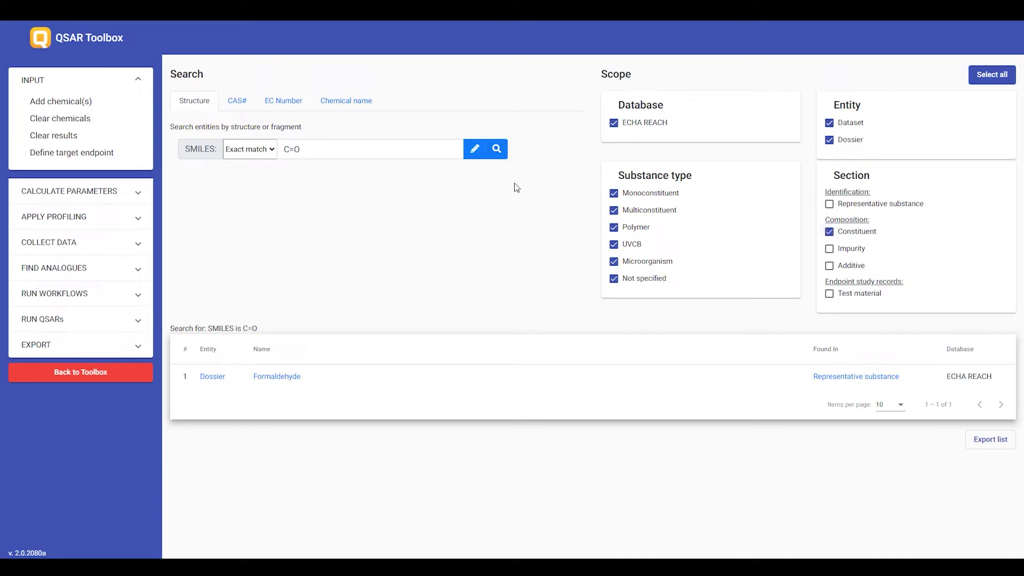
{"action": "left_click", "coordinate": [498, 161]}
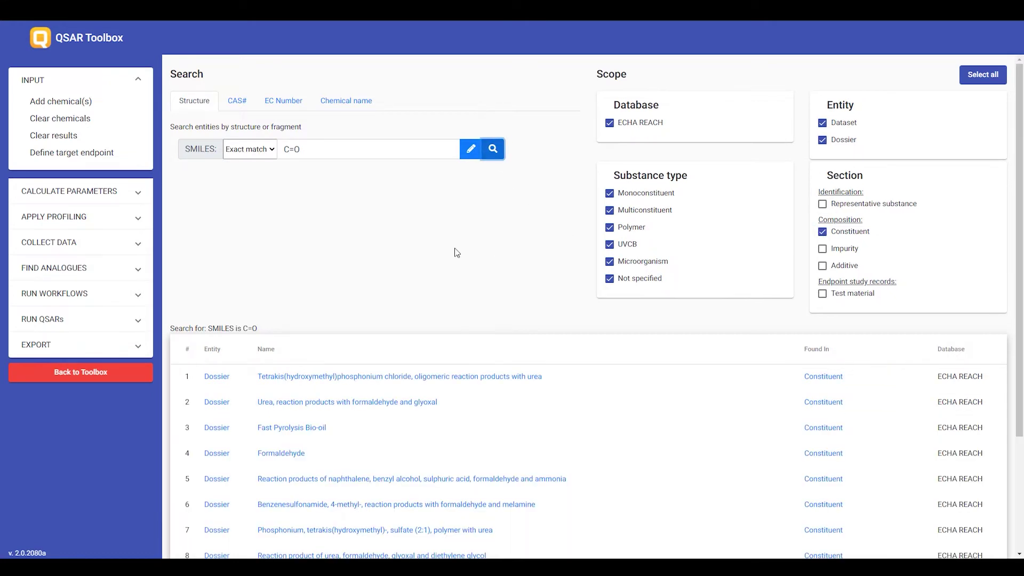
{"action": "scroll", "coordinate": [456, 253], "scroll_direction": "down", "scroll_amount": 1}
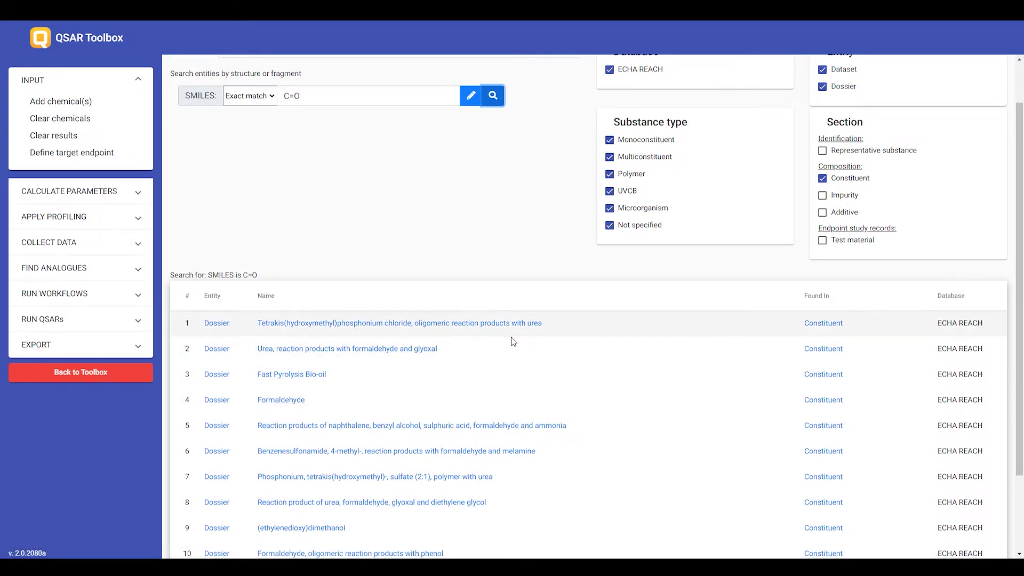
{"action": "scroll", "coordinate": [514, 346], "scroll_direction": "down", "scroll_amount": 1}
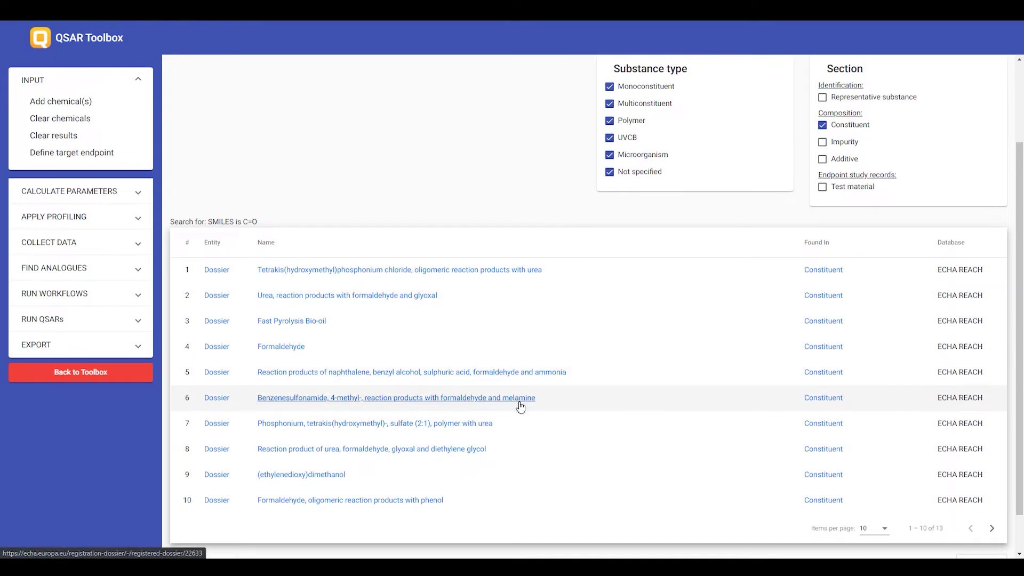
{"action": "scroll", "coordinate": [520, 402], "scroll_direction": "up", "scroll_amount": 2}
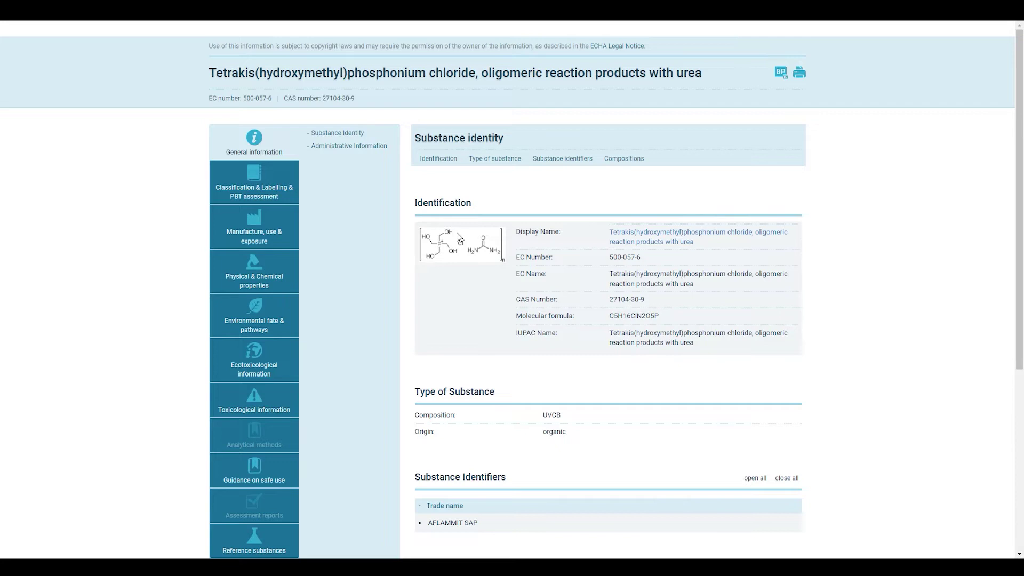
- Inspect the Legal Entity Composition showing Formaldehyde as Constituent 5, then return to results
{"action": "left_click", "coordinate": [610, 160]}
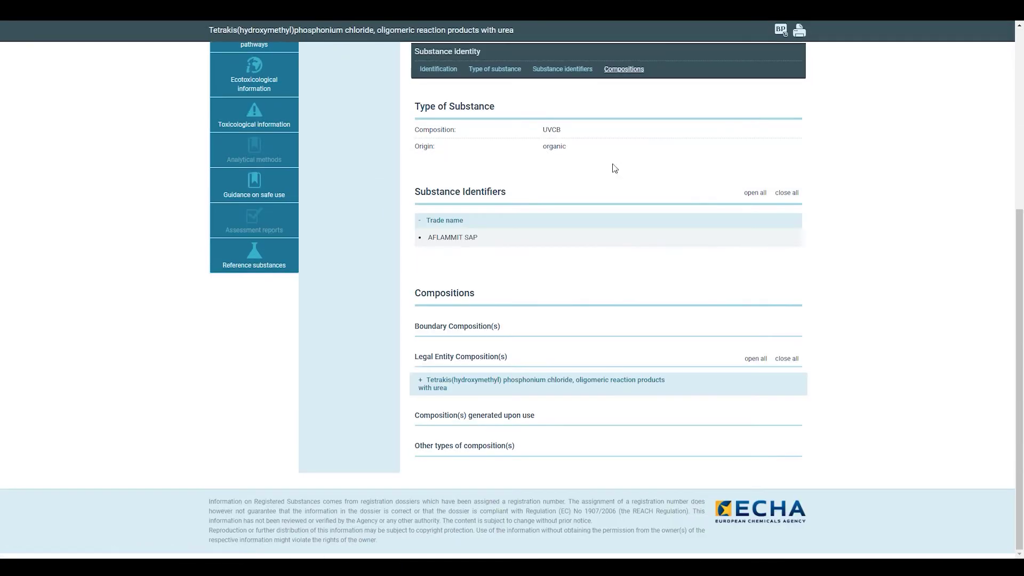
{"action": "left_click", "coordinate": [412, 384]}
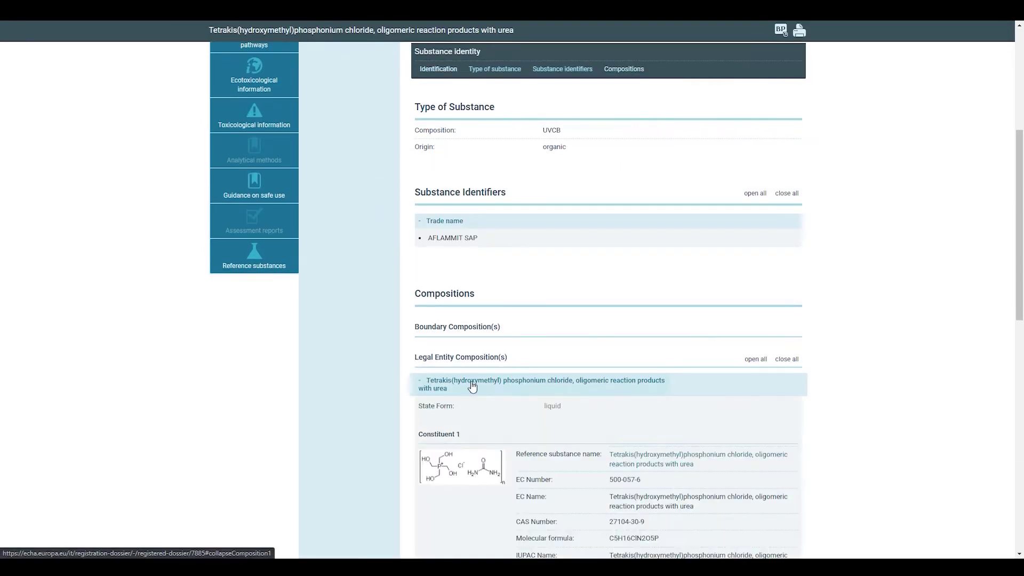
{"action": "scroll", "coordinate": [473, 384], "scroll_direction": "down", "scroll_amount": 6}
{"action": "scroll", "coordinate": [472, 385], "scroll_direction": "down", "scroll_amount": 5}
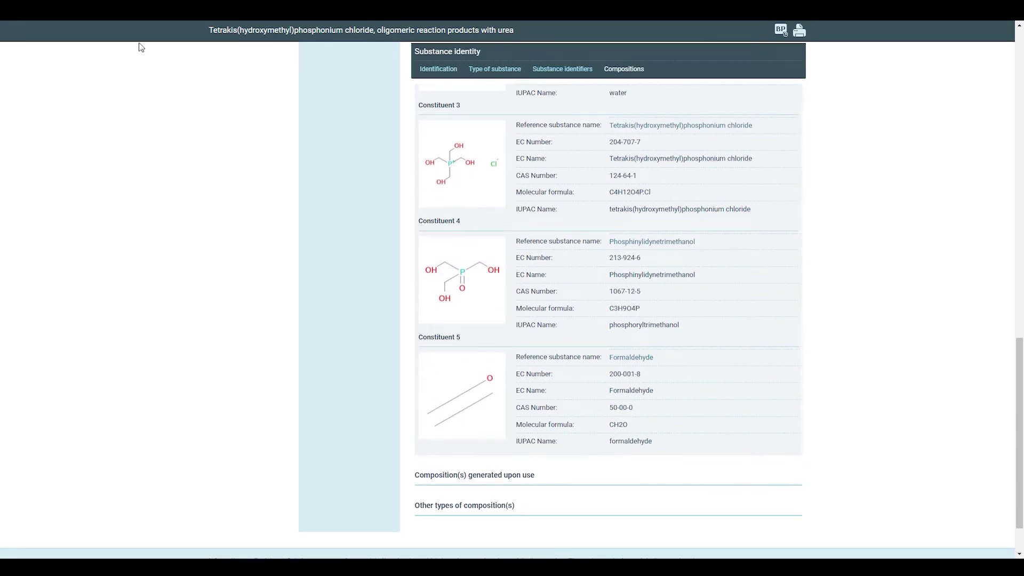
{"action": "key", "text": "ctrl+w"}
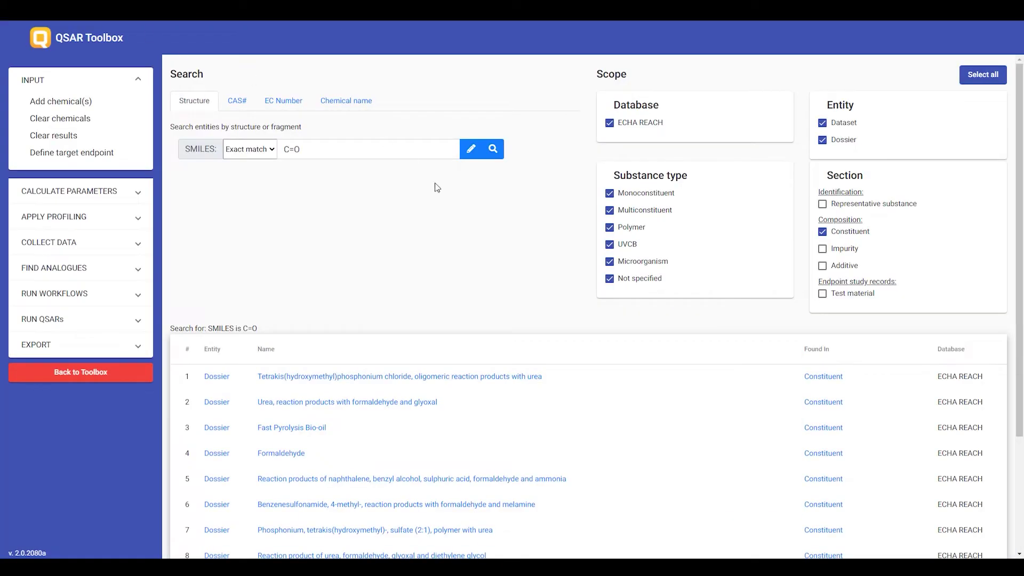
- Rerun the C=O search for Impurity only and scroll through the 19 dossiers
{"action": "left_click", "coordinate": [824, 234]}
{"action": "left_click", "coordinate": [822, 249]}
{"action": "left_click", "coordinate": [493, 149]}
{"action": "scroll", "coordinate": [663, 338], "scroll_direction": "down", "scroll_amount": 3}
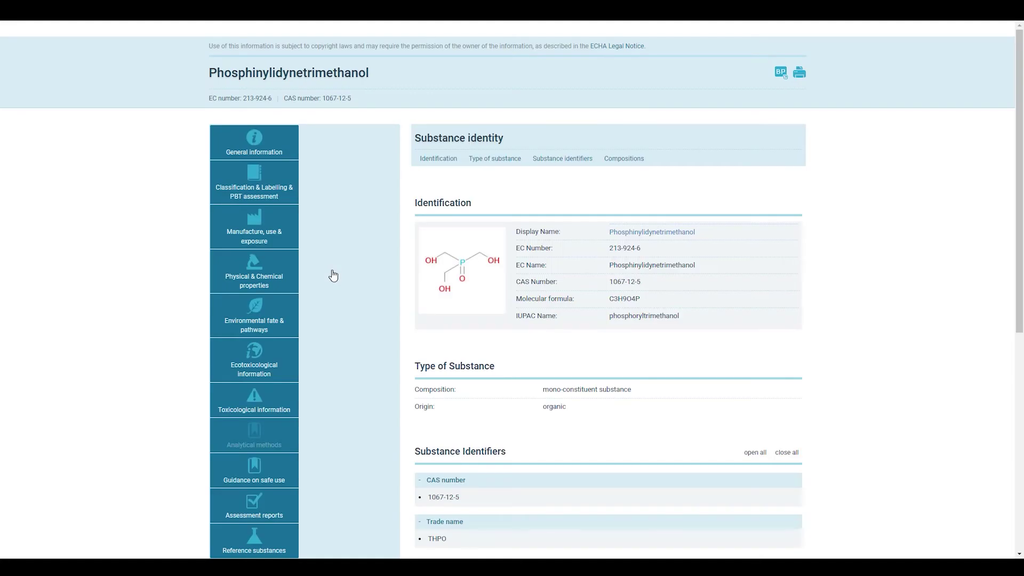
- Expand Phosphinylidynetrimethanol's first online dossier composition, showing Formaldehyde as Impurity 1
{"action": "scroll", "coordinate": [707, 389], "scroll_direction": "down", "scroll_amount": 4}
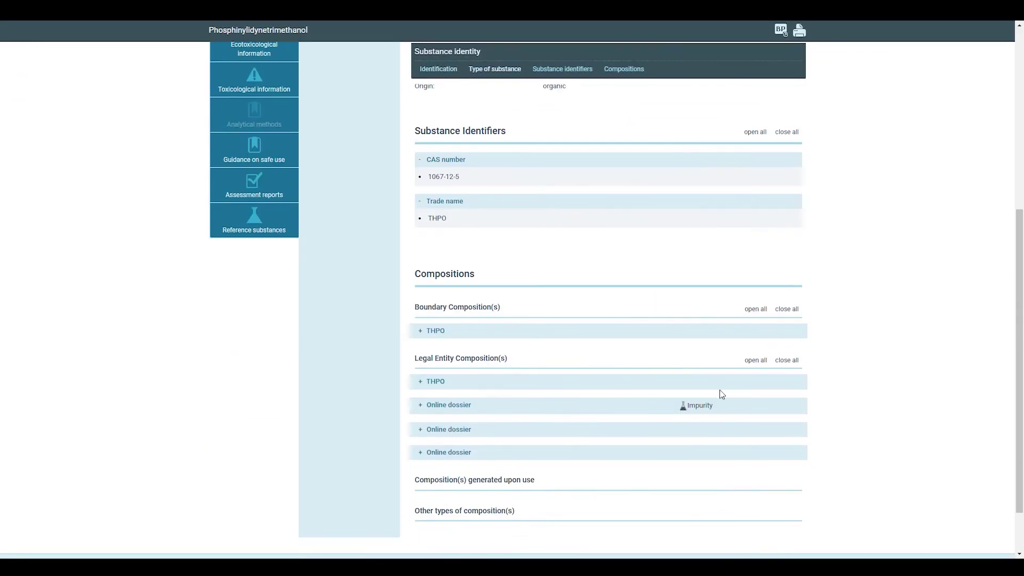
{"action": "left_click", "coordinate": [445, 405]}
{"action": "scroll", "coordinate": [576, 431], "scroll_direction": "down", "scroll_amount": 5}
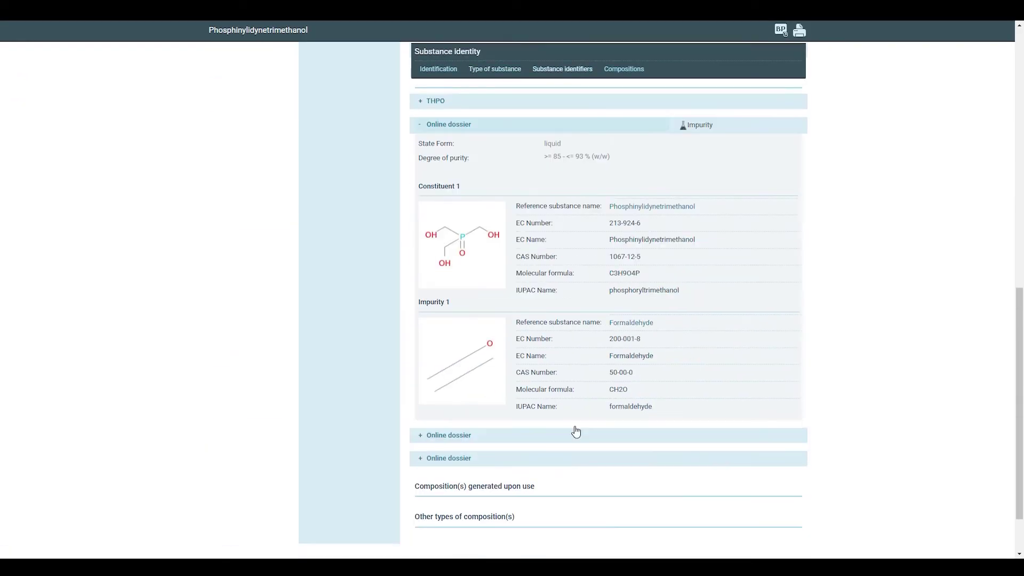
{"action": "scroll", "coordinate": [576, 430], "scroll_direction": "down", "scroll_amount": 1}
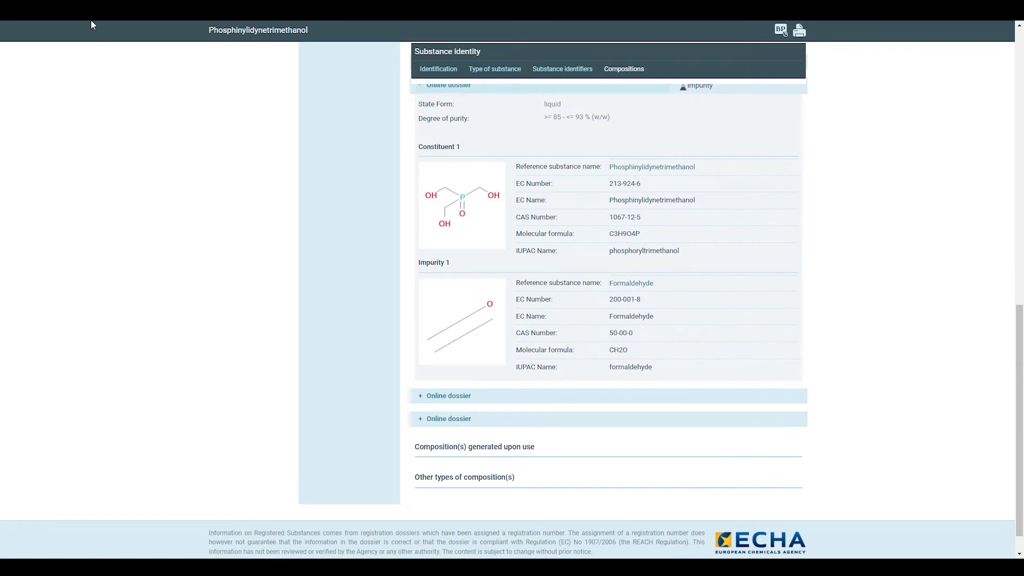
- Return to the Toolbox results and set a Fragment SMILES query of N=C=O
{"action": "key", "text": "ctrl+w"}
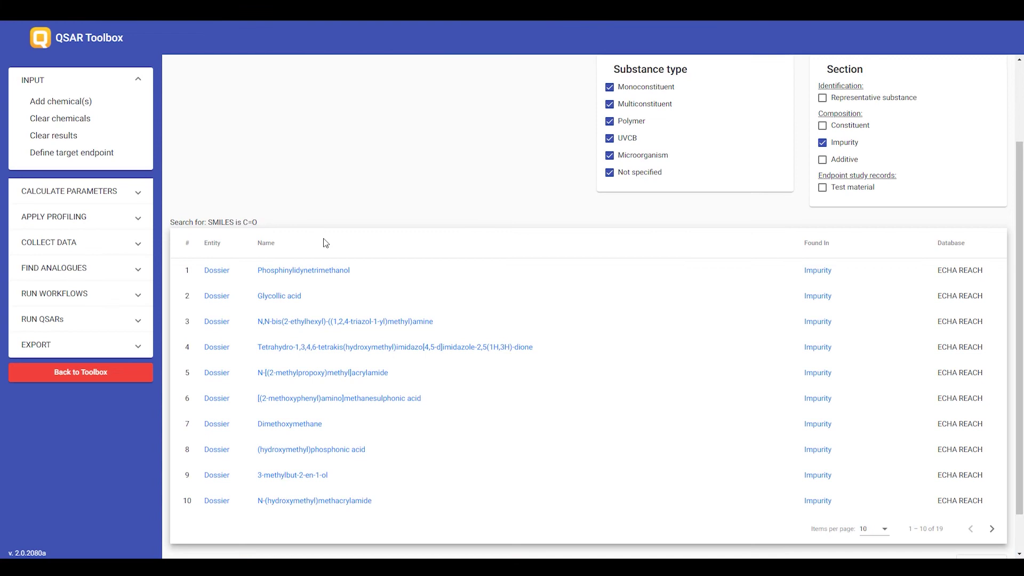
{"action": "scroll", "coordinate": [326, 244], "scroll_direction": "up", "scroll_amount": 2}
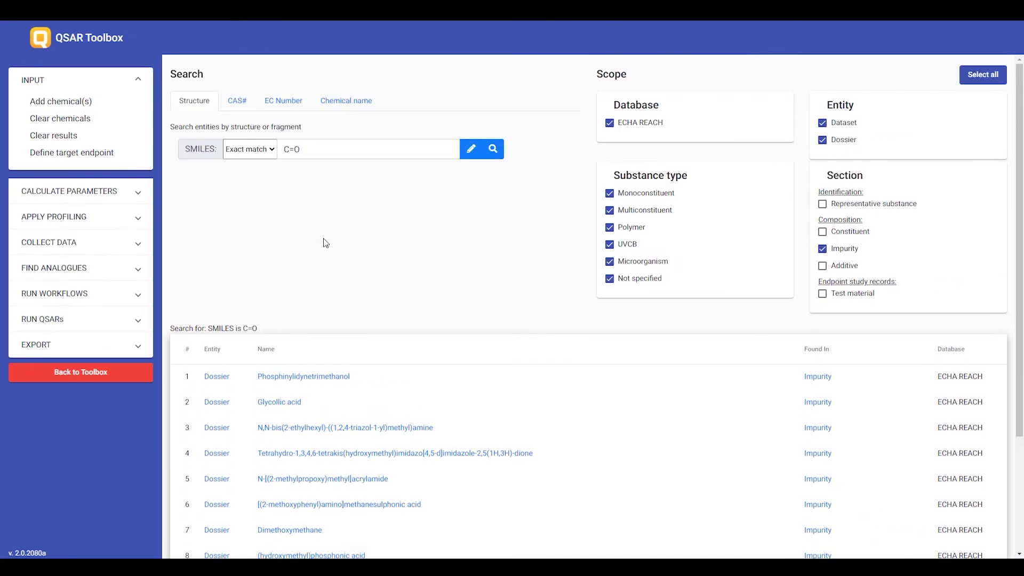
{"action": "left_click", "coordinate": [270, 156]}
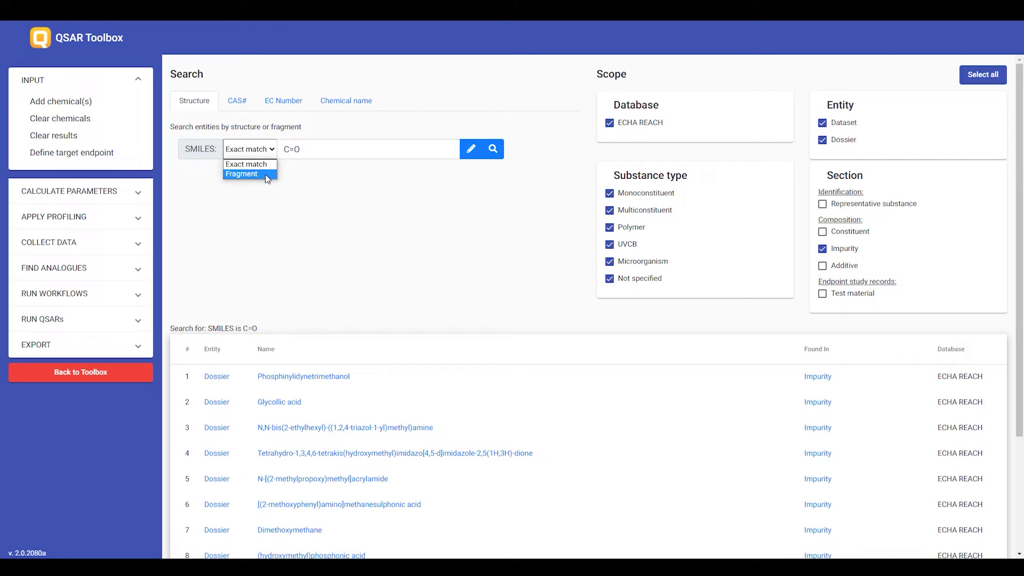
{"action": "left_click", "coordinate": [265, 175]}
{"action": "left_click", "coordinate": [285, 150]}
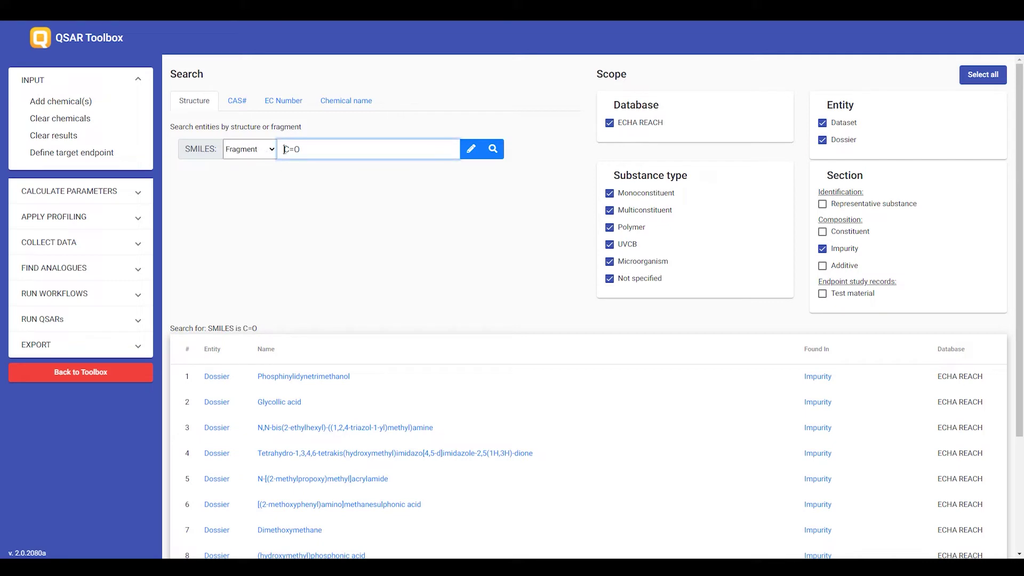
{"action": "type", "text": "N="}
- Search representative substances instead of impurities and open the 3,4-dichlorophenyl isocyanate dossier
{"action": "left_click", "coordinate": [822, 249]}
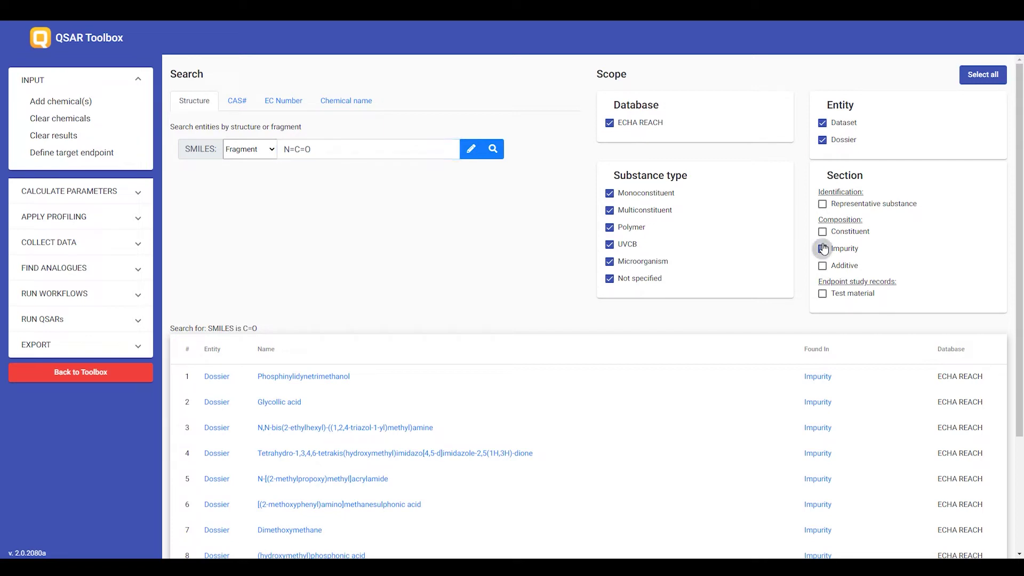
{"action": "left_click", "coordinate": [822, 205]}
{"action": "left_click", "coordinate": [496, 156]}
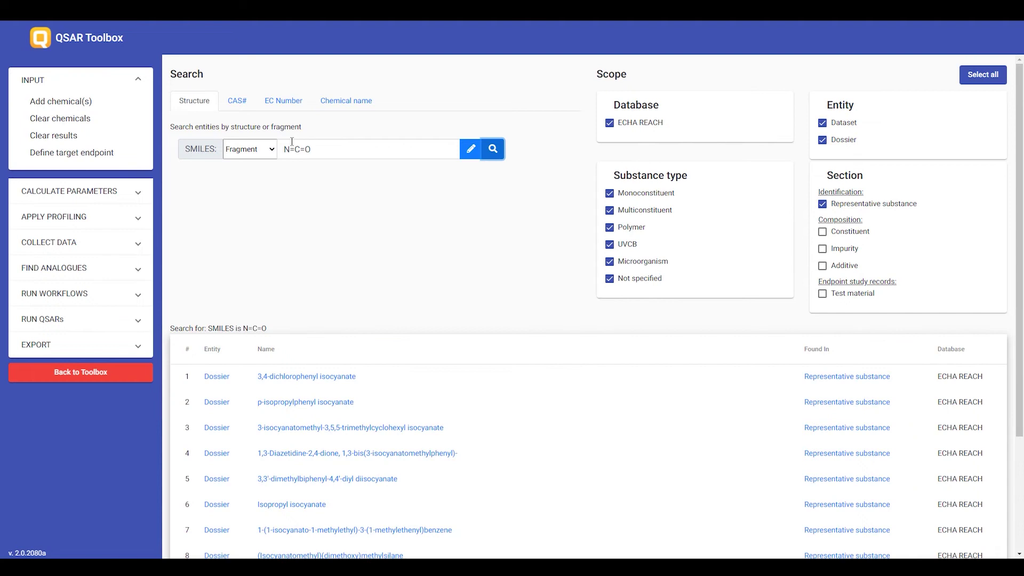
{"action": "left_click", "coordinate": [331, 381]}
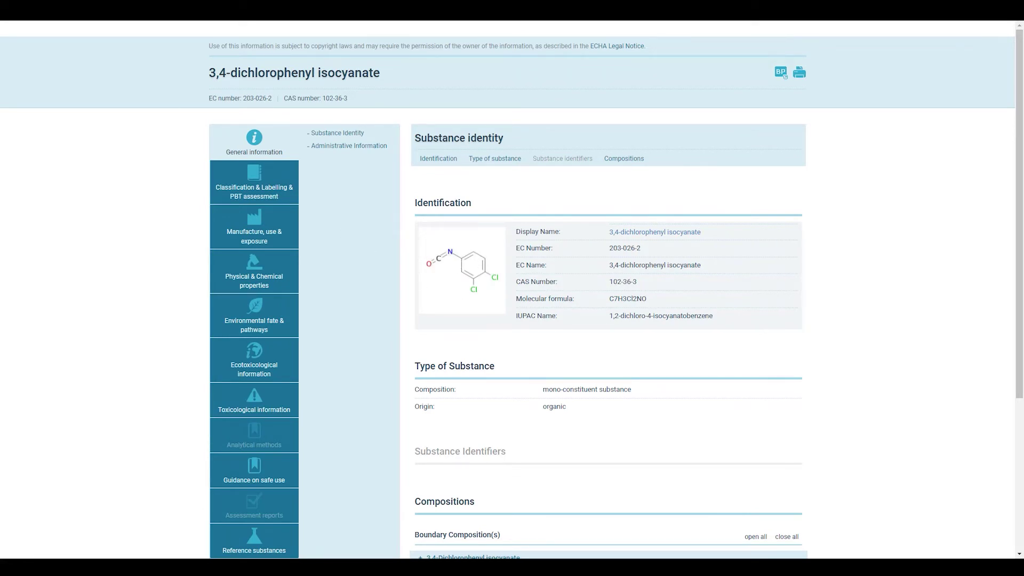
- Leave the 3,4-dichlorophenyl isocyanate dossier and go back to the search results
{"action": "key", "text": "ctrl+w"}
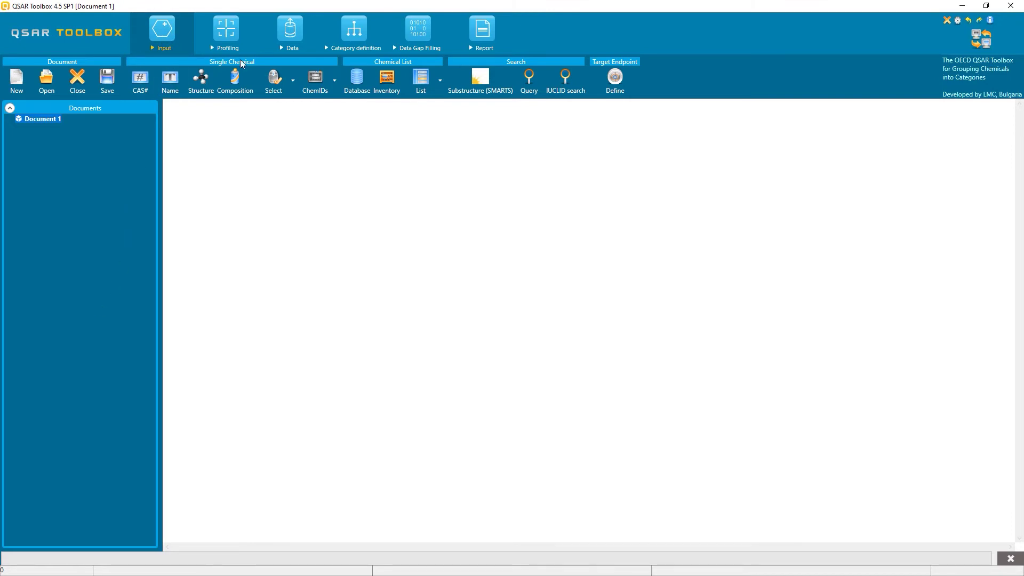
- Start an IUCLID search on the Input tab with ECHA REACH selected as database
{"action": "left_click", "coordinate": [564, 84]}
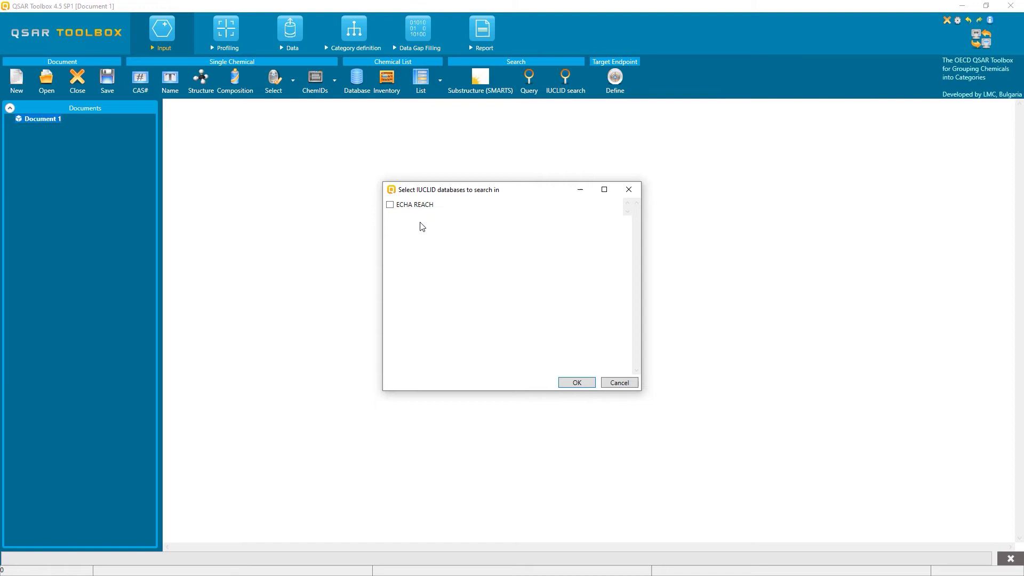
{"action": "left_click", "coordinate": [388, 207]}
- Query ECHA REACH by SMILES C=O and accept the 1 chemical found into Document 1
{"action": "left_click", "coordinate": [575, 384]}
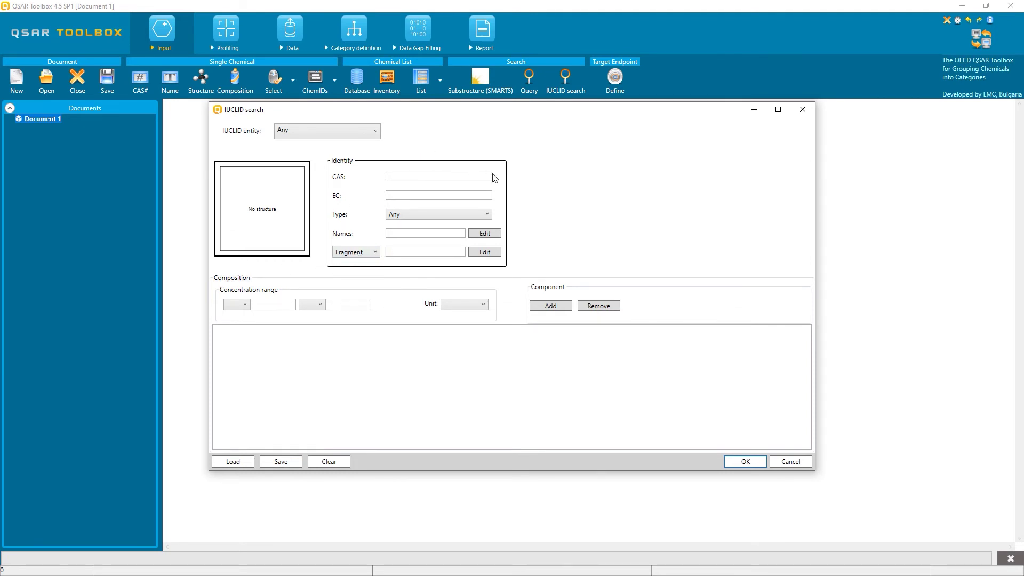
{"action": "left_click", "coordinate": [374, 256]}
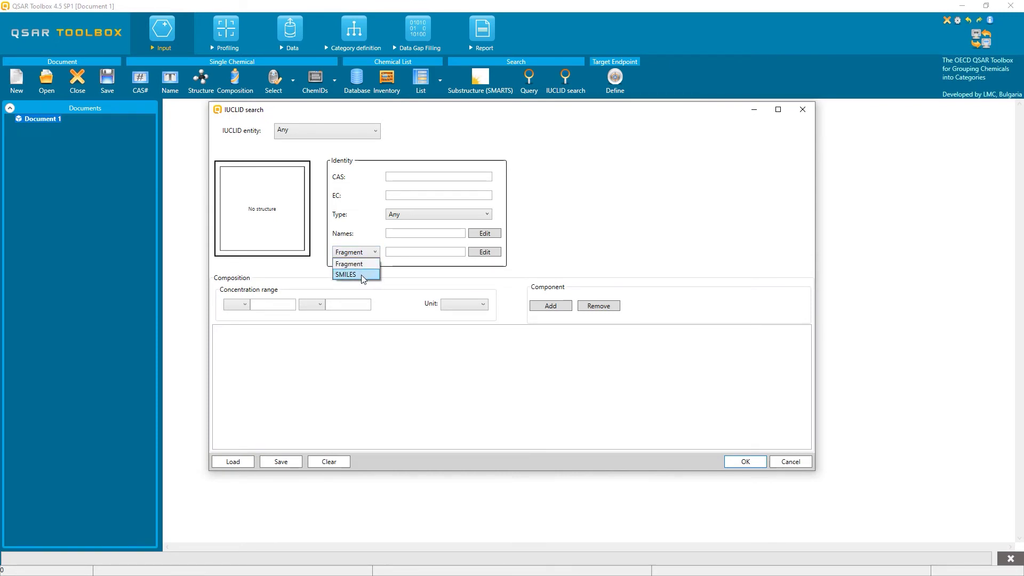
{"action": "left_click", "coordinate": [360, 275]}
{"action": "left_click", "coordinate": [390, 254]}
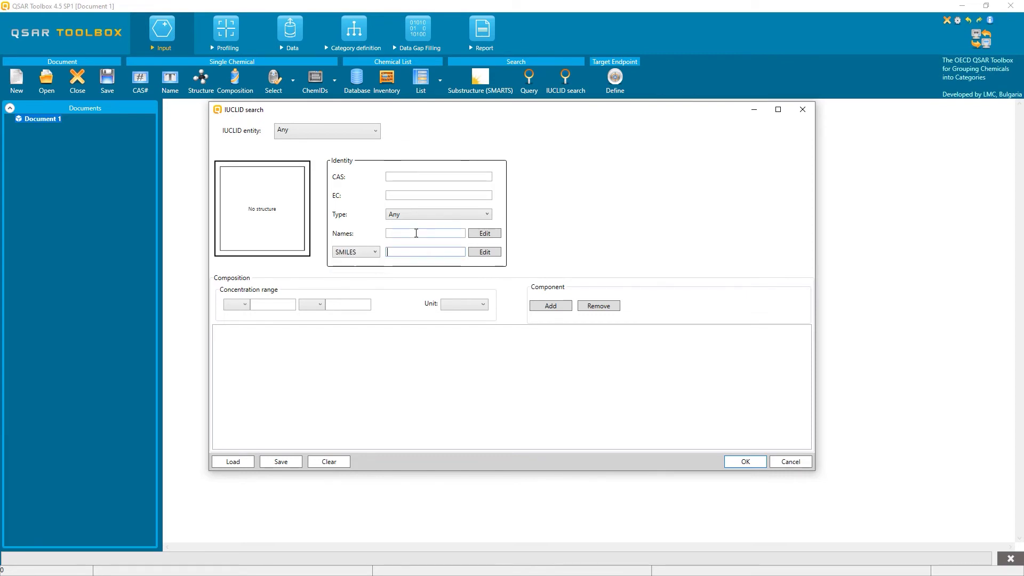
{"action": "type", "text": "C=O"}
{"action": "left_click", "coordinate": [739, 463]}
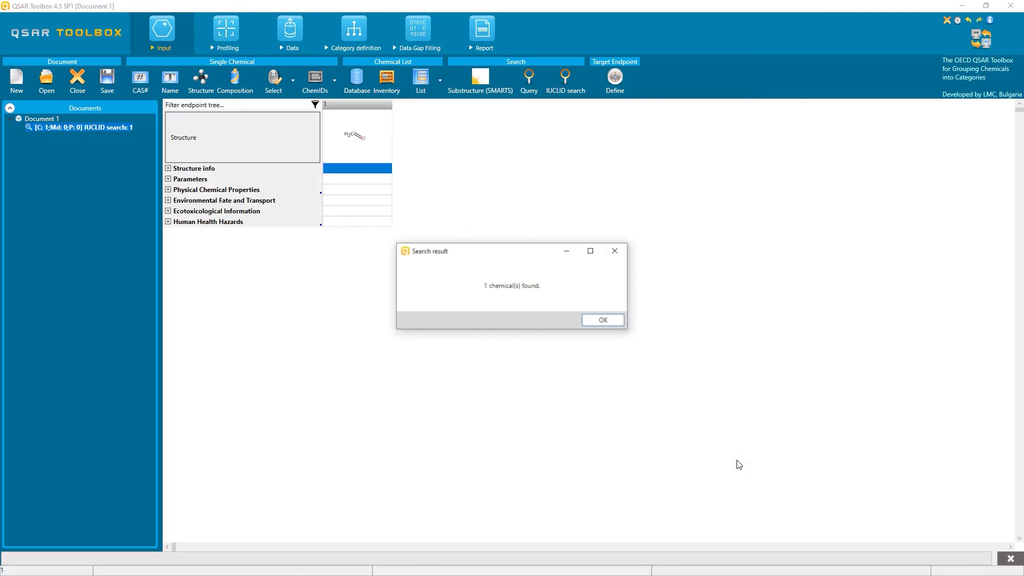
{"action": "left_click", "coordinate": [601, 321]}
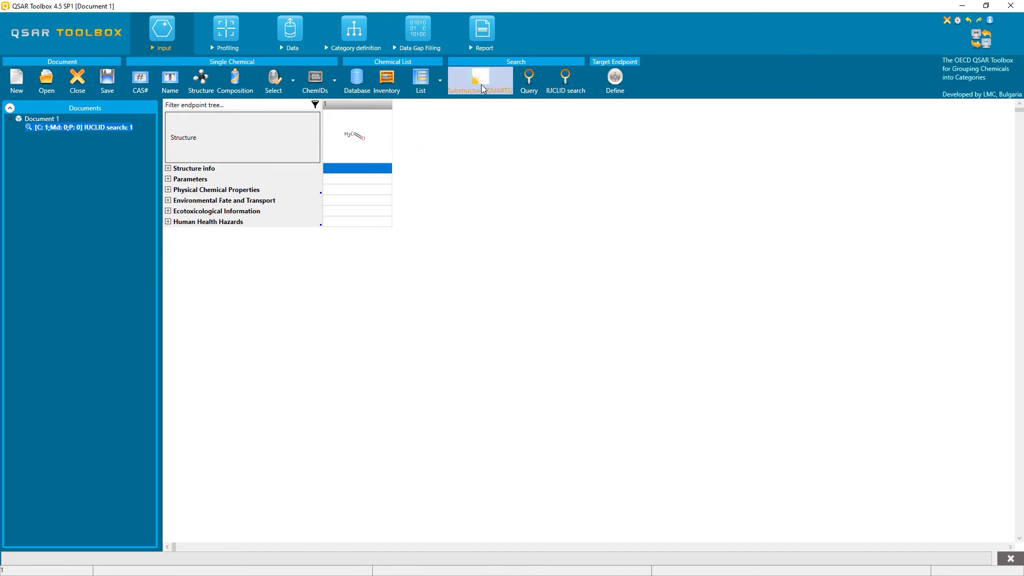
- Start a new ECHA REACH IUCLID search and clear the previous C=O query
{"action": "left_click", "coordinate": [568, 87]}
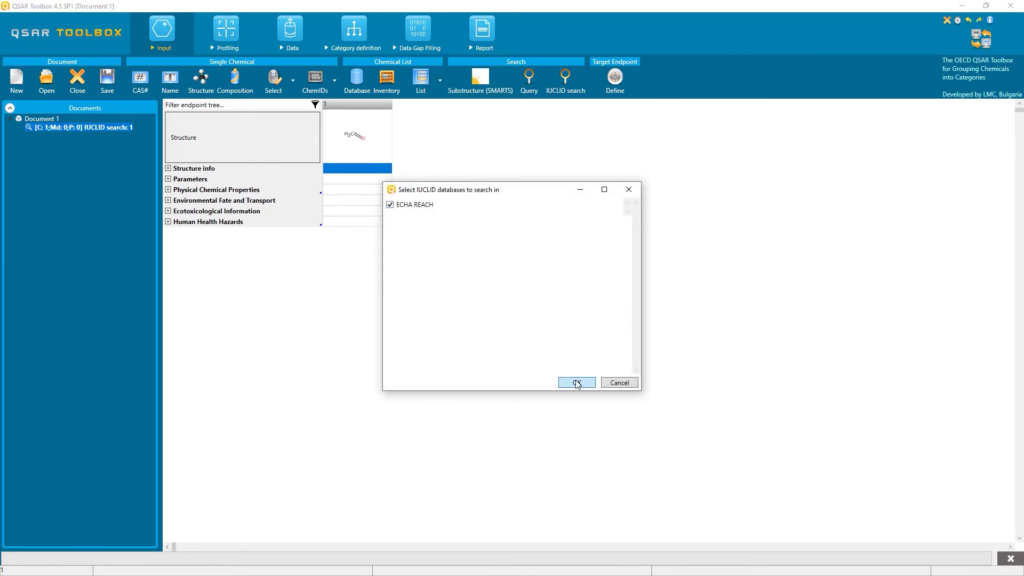
{"action": "left_click", "coordinate": [576, 382]}
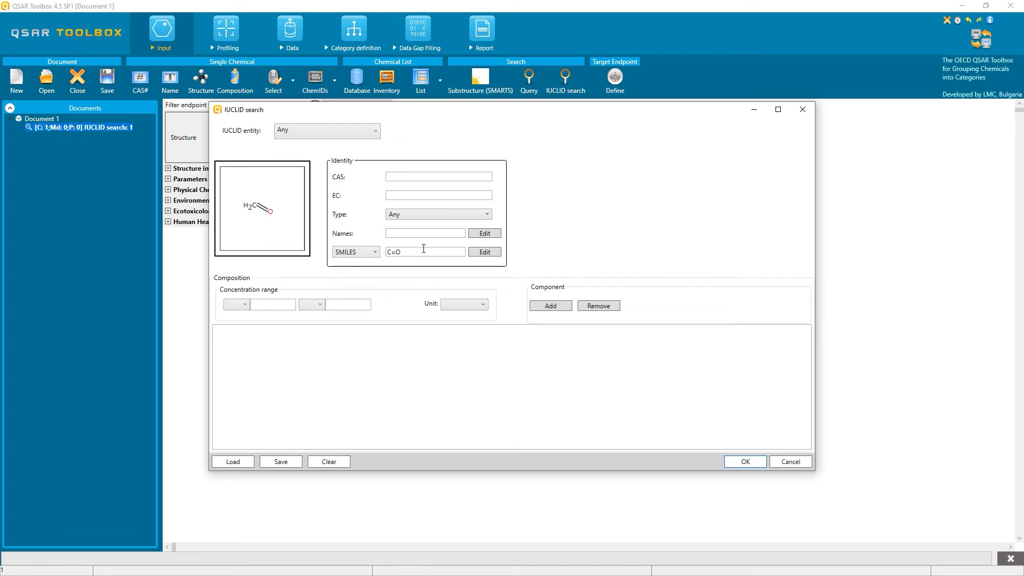
{"action": "left_click_drag", "start_coordinate": [421, 252], "coordinate": [385, 253]}
{"action": "key", "text": "Delete"}
- Add a Constituent component with SMILES C=O and run the search
{"action": "left_click", "coordinate": [542, 312]}
{"action": "left_click", "coordinate": [272, 340]}
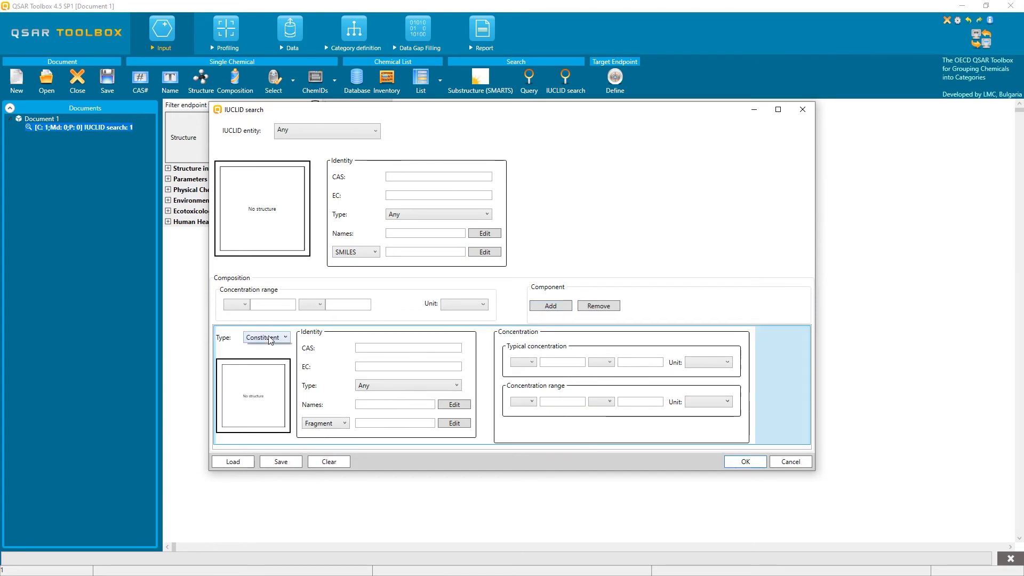
{"action": "left_click", "coordinate": [272, 360]}
{"action": "left_click", "coordinate": [374, 423]}
{"action": "type", "text": "C=O"}
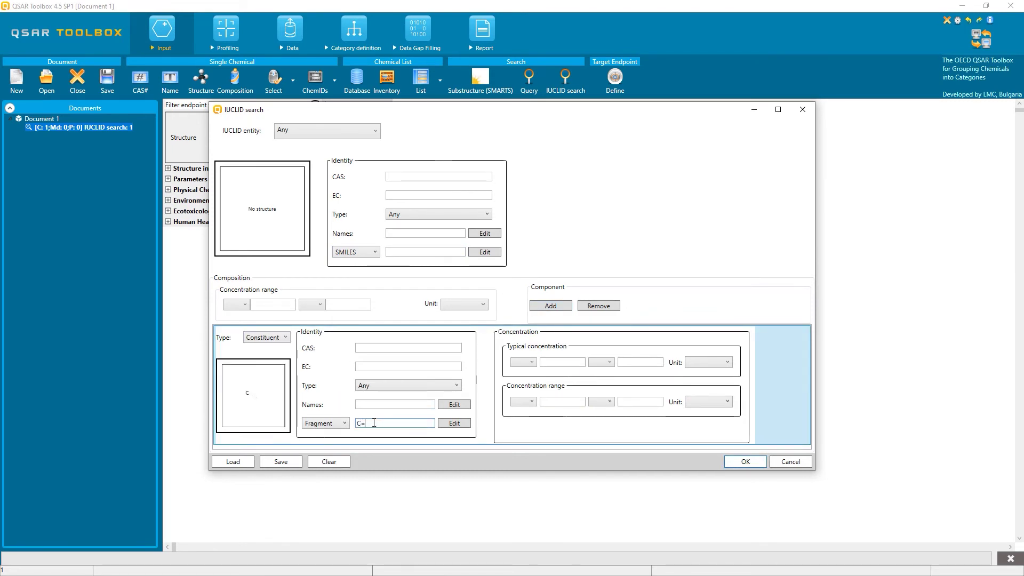
{"action": "left_click", "coordinate": [336, 424]}
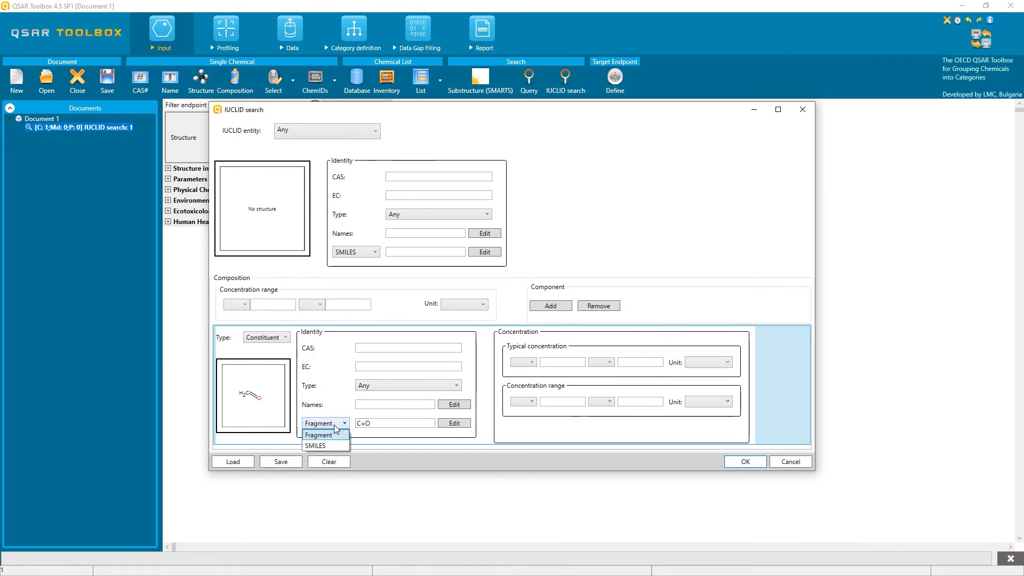
{"action": "left_click", "coordinate": [336, 446]}
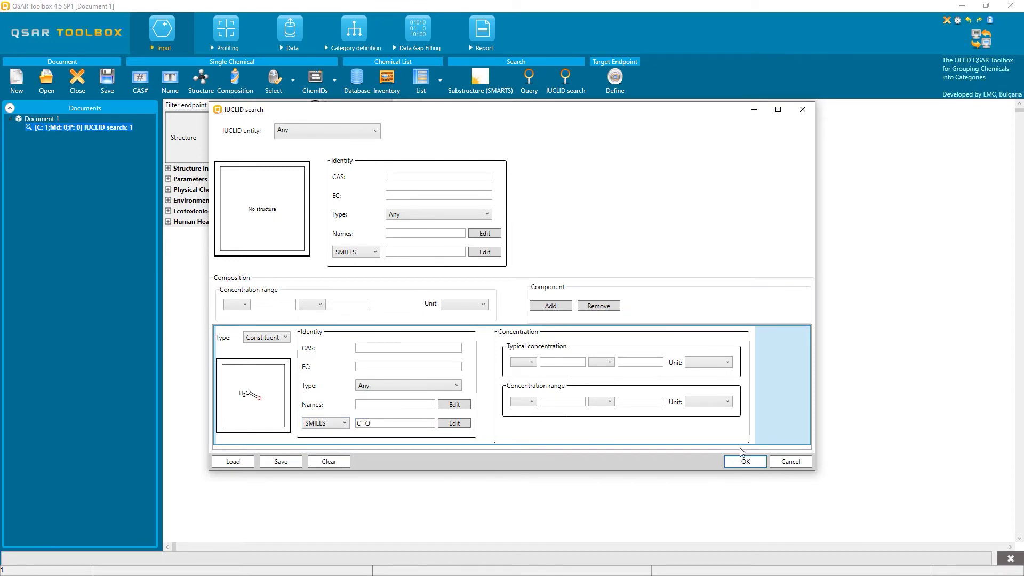
{"action": "left_click", "coordinate": [734, 461]}
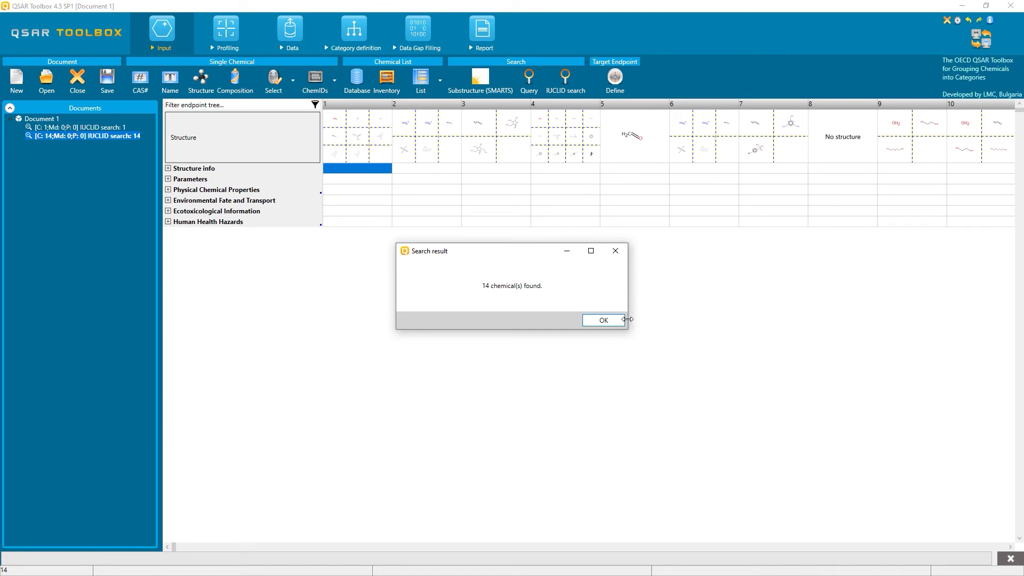
- Dismiss the 14-chemicals-found message, view the first result's multi-component structure, then close the depiction
{"action": "left_click", "coordinate": [621, 320]}
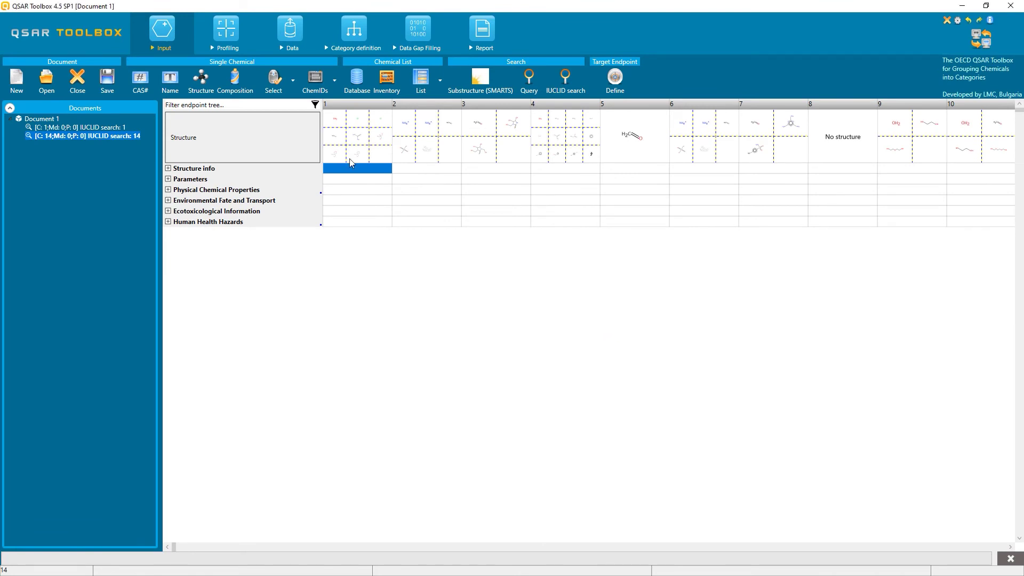
{"action": "double_click", "coordinate": [334, 137]}
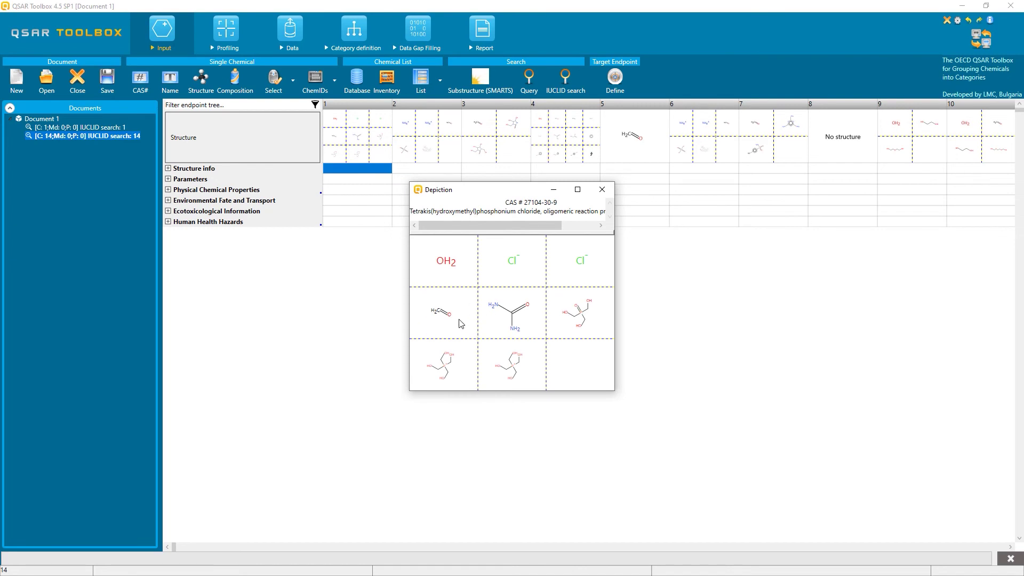
{"action": "left_click", "coordinate": [601, 190]}
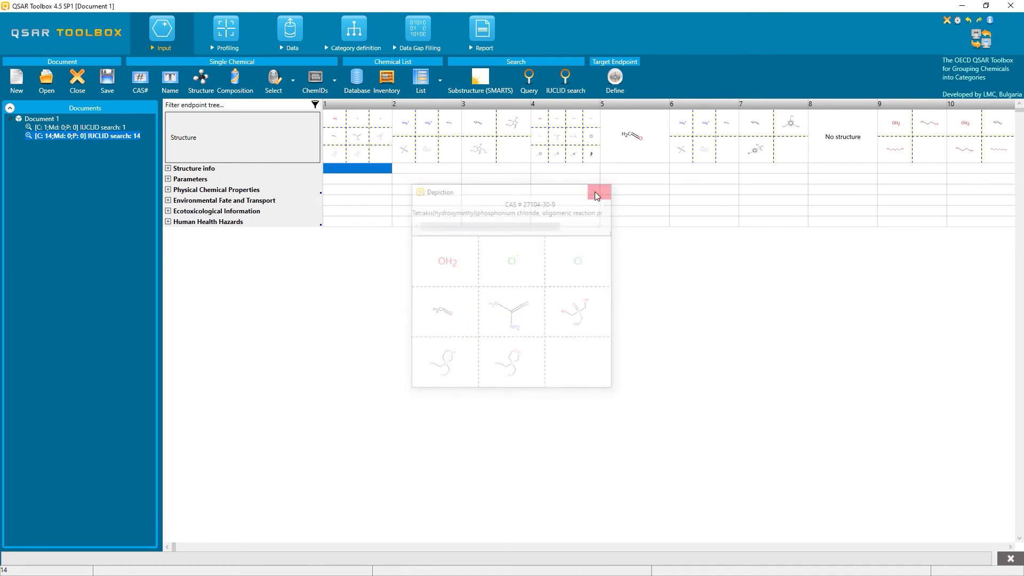
- Expand Structure info and open the IUCLID dossier link for the first result, CAS 27104-30-9
{"action": "left_click", "coordinate": [168, 168]}
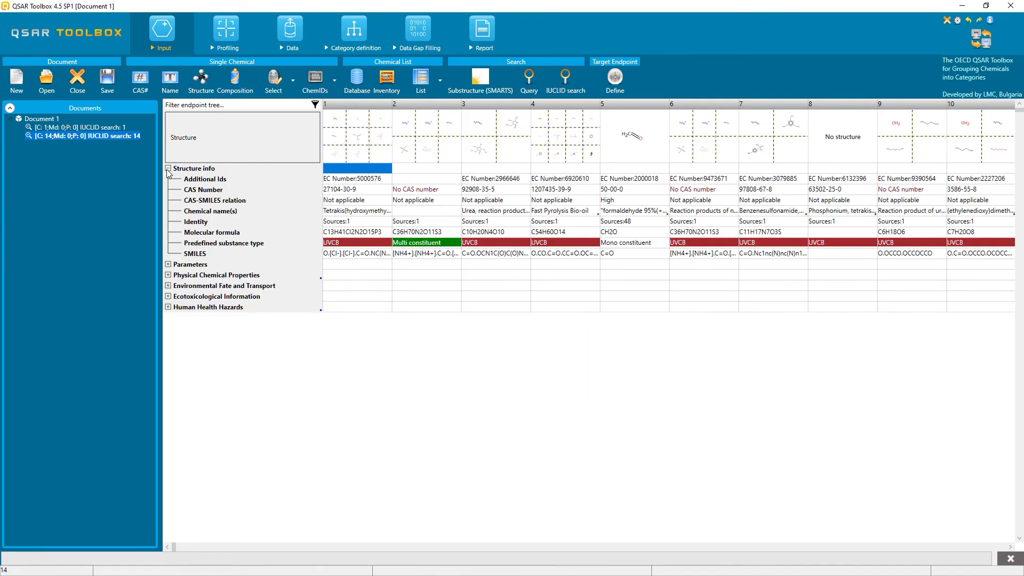
{"action": "left_click", "coordinate": [354, 226]}
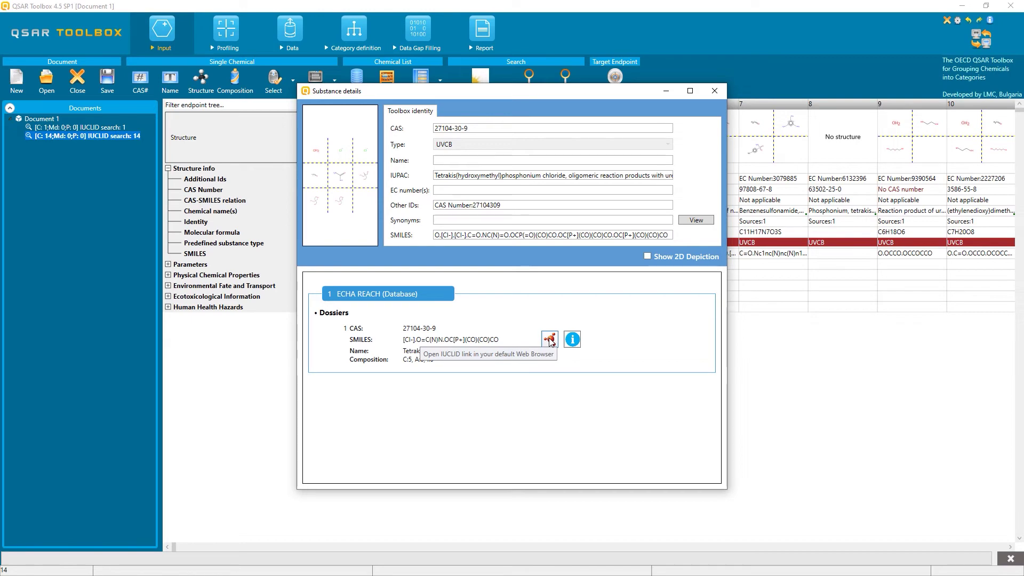
{"action": "left_click", "coordinate": [550, 341]}
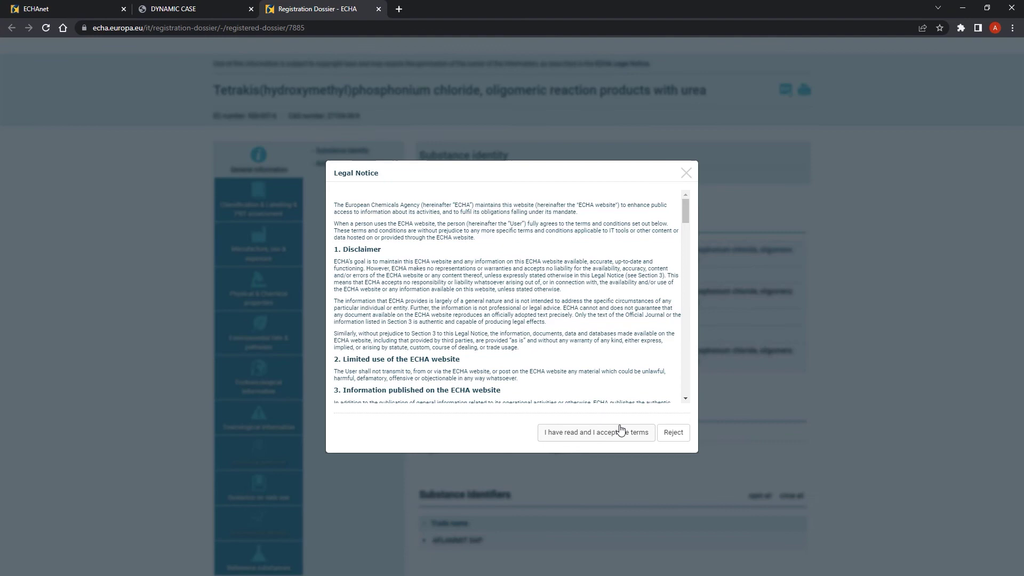
- Accept the legal notice, expand the Legal Entity Composition to find Formaldehyde as Constituent 5, then return to QSAR Toolbox
{"action": "left_click", "coordinate": [620, 430]}
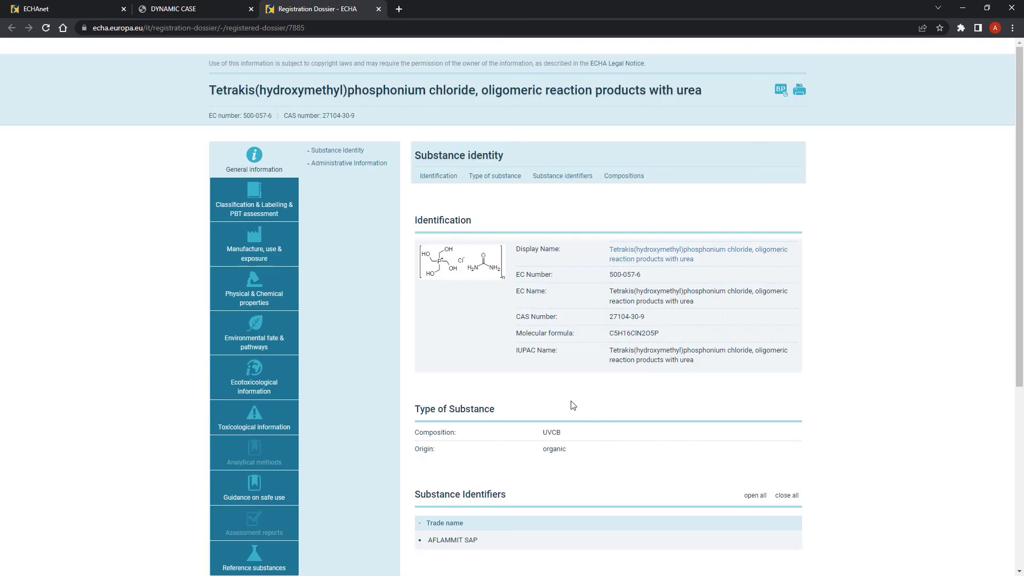
{"action": "scroll", "coordinate": [523, 373], "scroll_direction": "down", "scroll_amount": 3}
{"action": "left_click", "coordinate": [459, 398]}
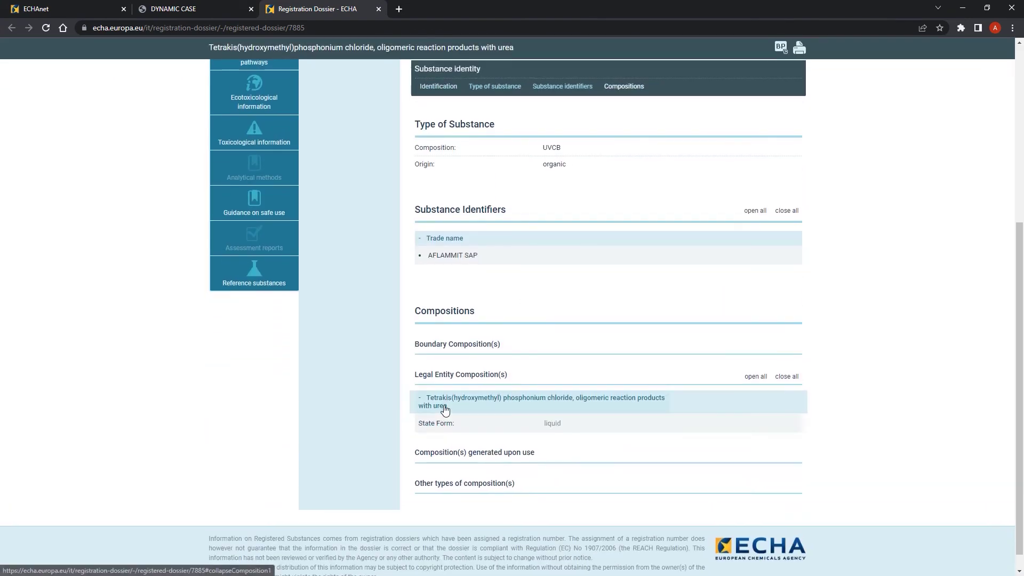
{"action": "scroll", "coordinate": [469, 421], "scroll_direction": "down", "scroll_amount": 3}
{"action": "scroll", "coordinate": [475, 437], "scroll_direction": "down", "scroll_amount": 7}
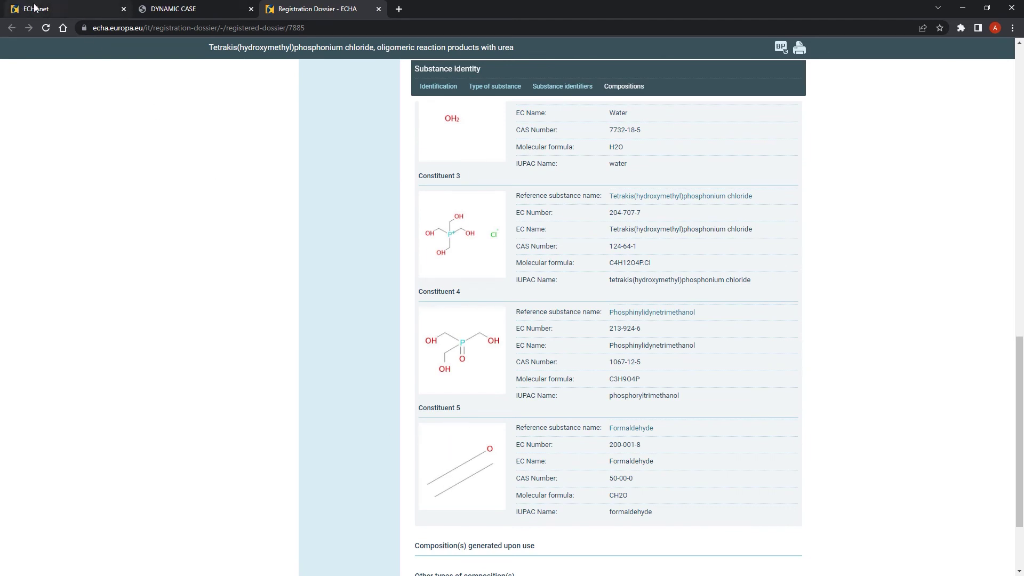
{"action": "key", "text": "alt+Tab"}
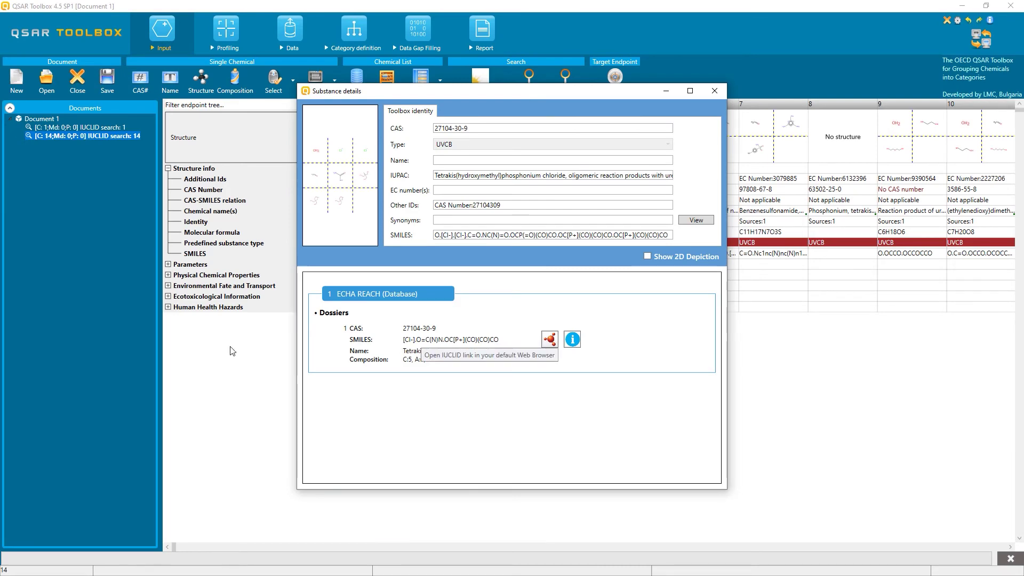
{"action": "left_click", "coordinate": [573, 339]}
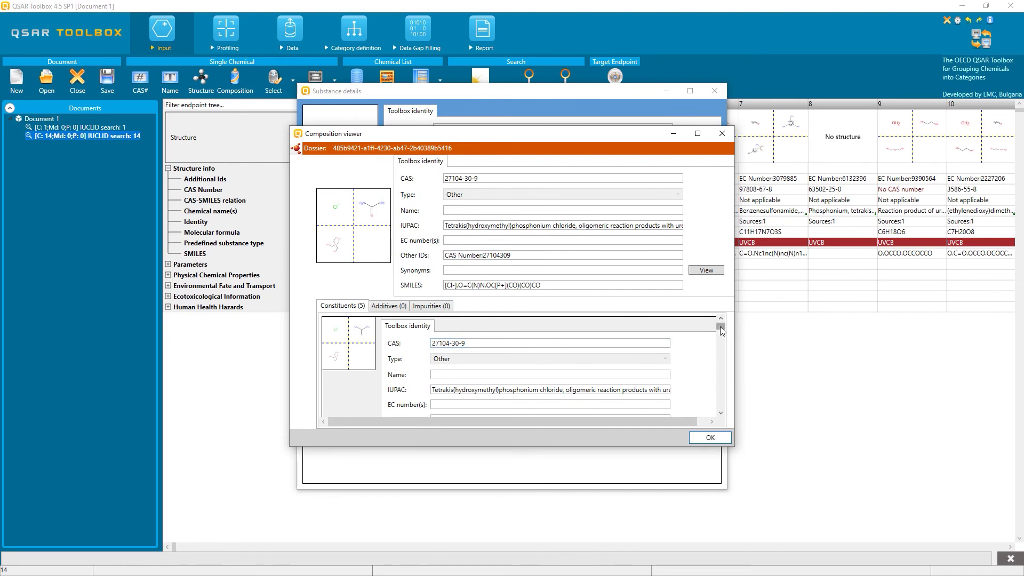
{"action": "left_click_drag", "start_coordinate": [720, 327], "coordinate": [714, 393]}
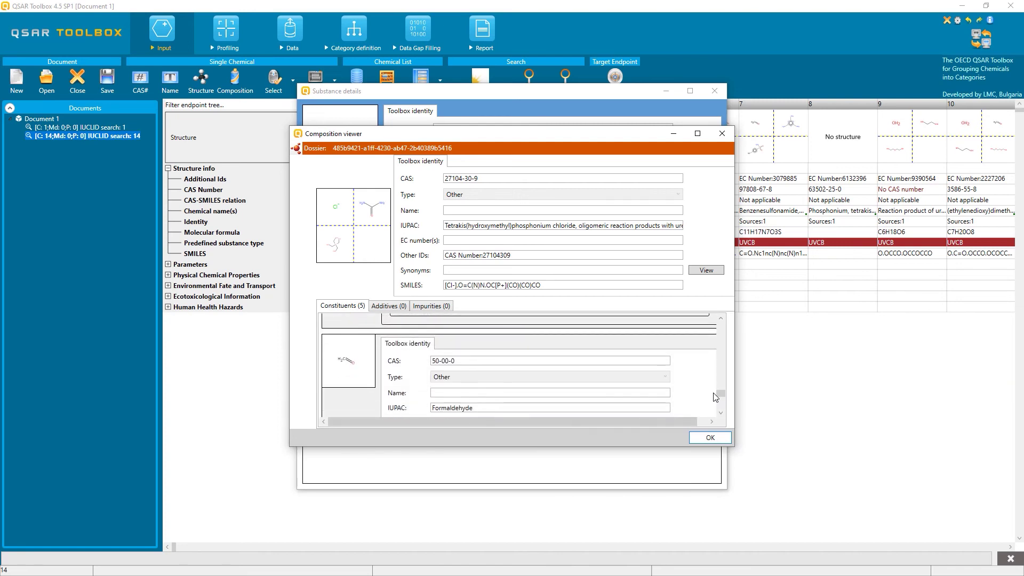
{"action": "left_click", "coordinate": [709, 437]}
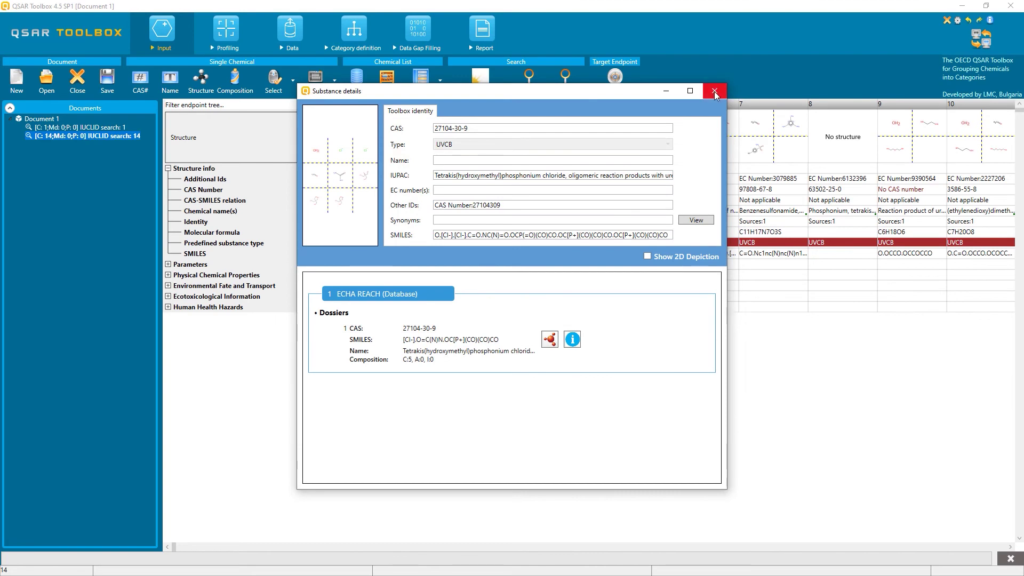
- Close Substance details and start a new IUCLID search with ECHA REACH selected
{"action": "left_click", "coordinate": [715, 92]}
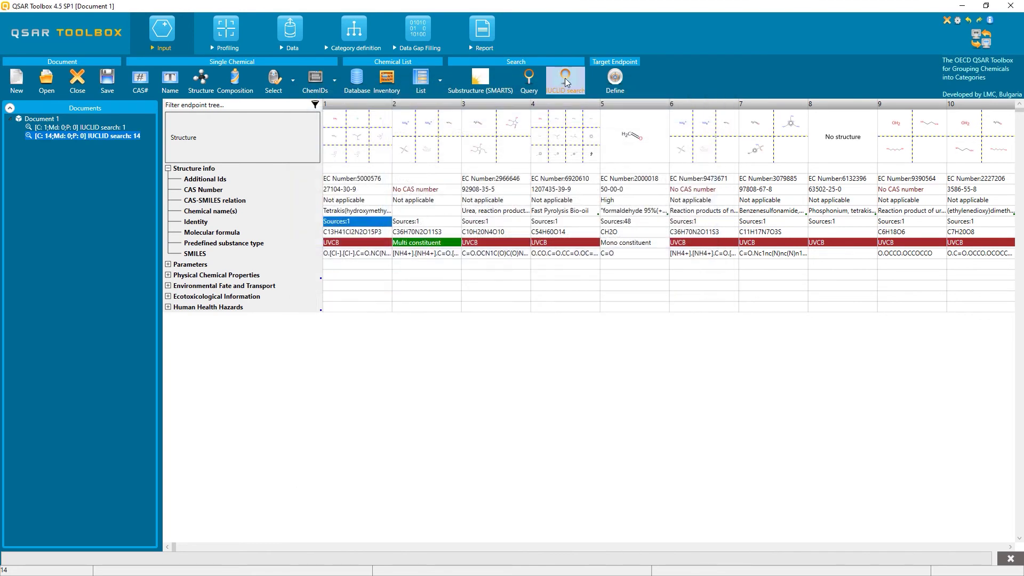
{"action": "left_click", "coordinate": [565, 78]}
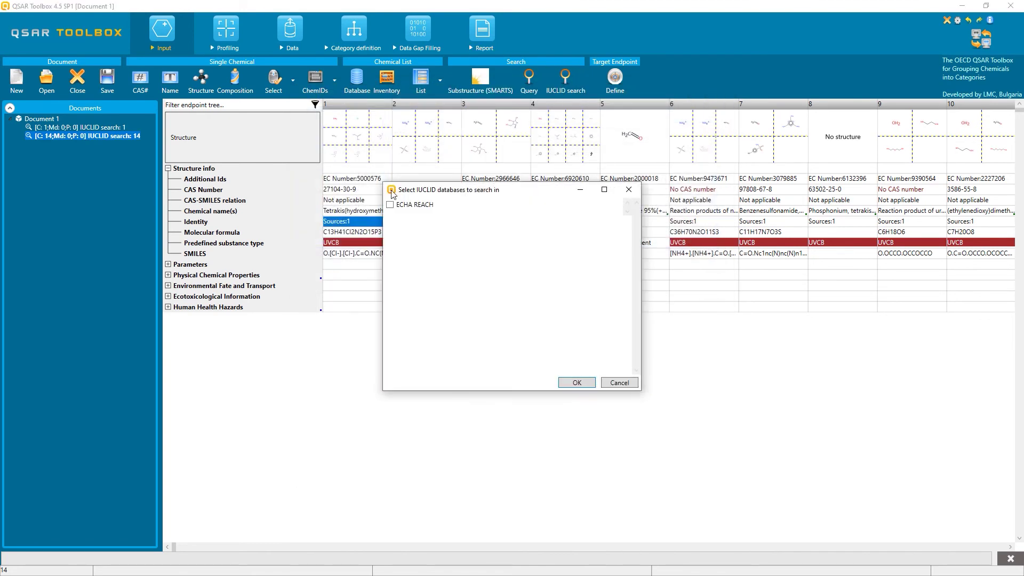
{"action": "left_click", "coordinate": [390, 204]}
{"action": "left_click", "coordinate": [562, 385]}
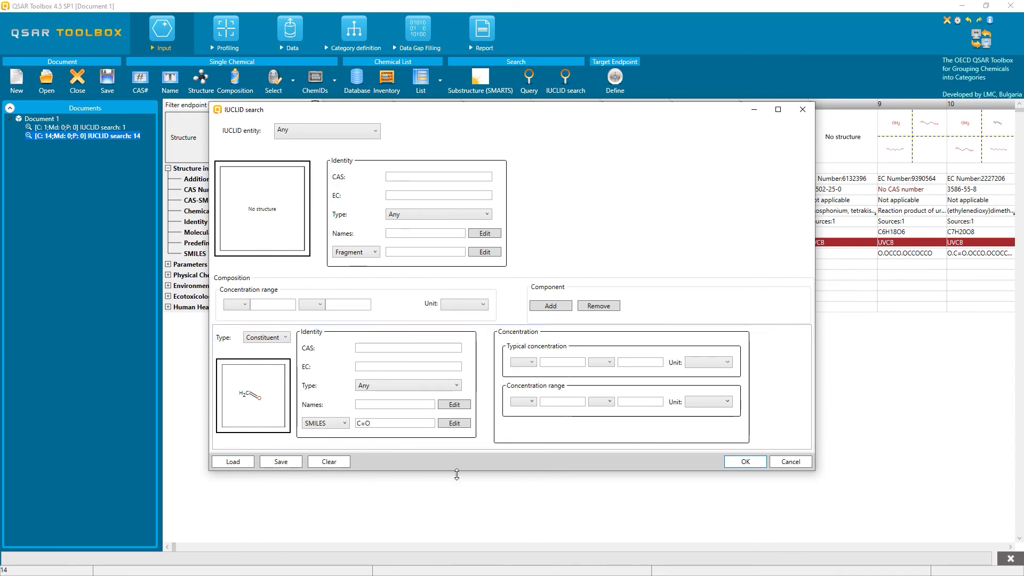
- Enlarge the search form, add a second constituent component, then leave the search
{"action": "left_click_drag", "start_coordinate": [457, 470], "coordinate": [457, 516]}
{"action": "left_click", "coordinate": [550, 306]}
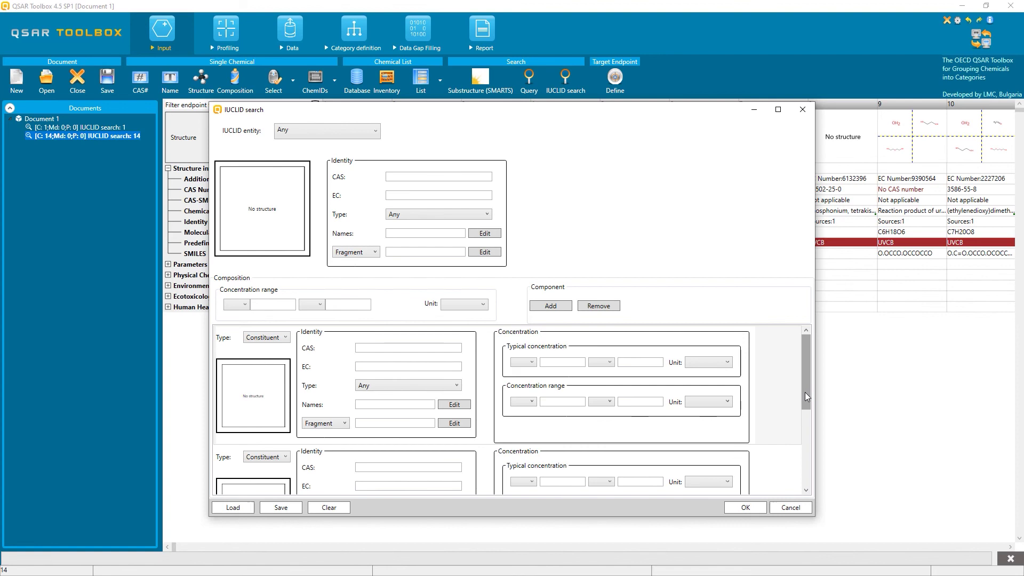
{"action": "left_click", "coordinate": [745, 507]}
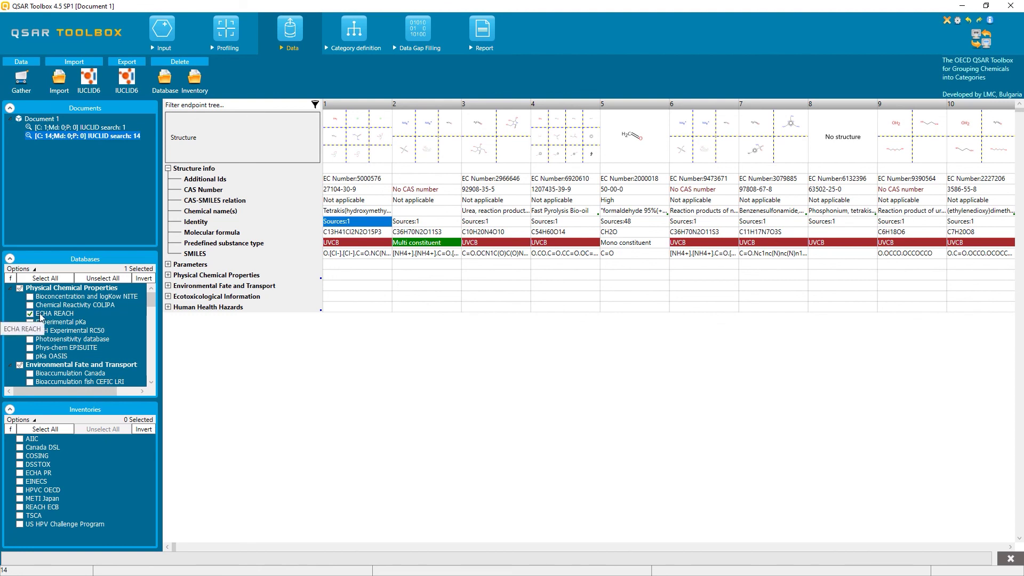
- Gather all endpoints' data (1131 points for 12 chemicals) and expand Human Health Hazards
{"action": "left_click", "coordinate": [21, 79]}
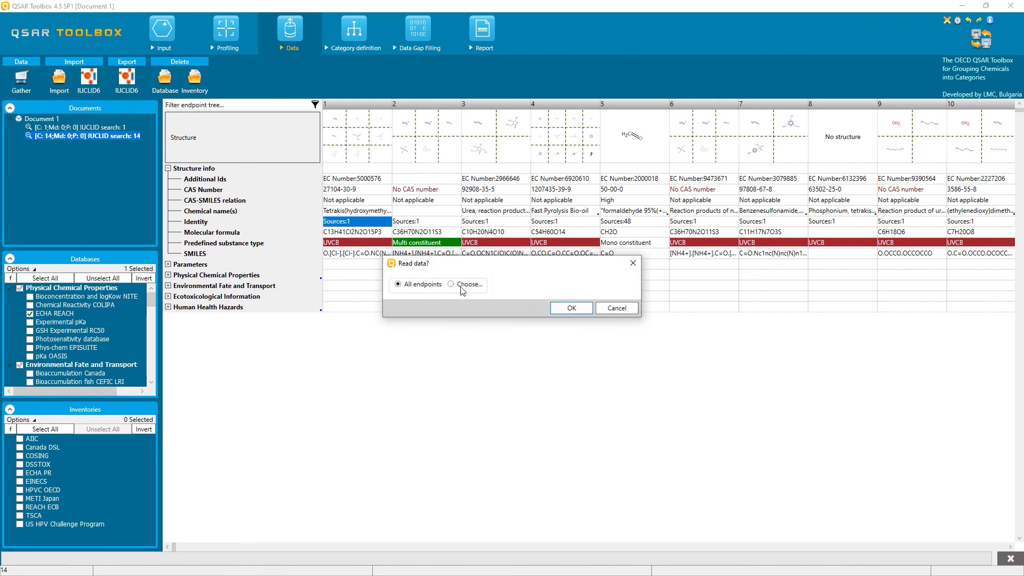
{"action": "left_click", "coordinate": [452, 285]}
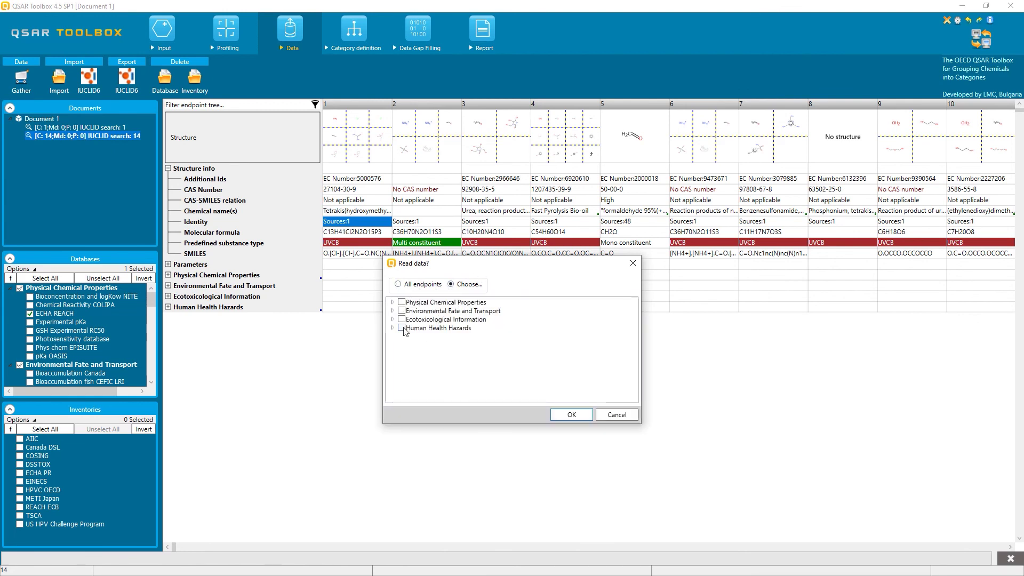
{"action": "left_click", "coordinate": [398, 286]}
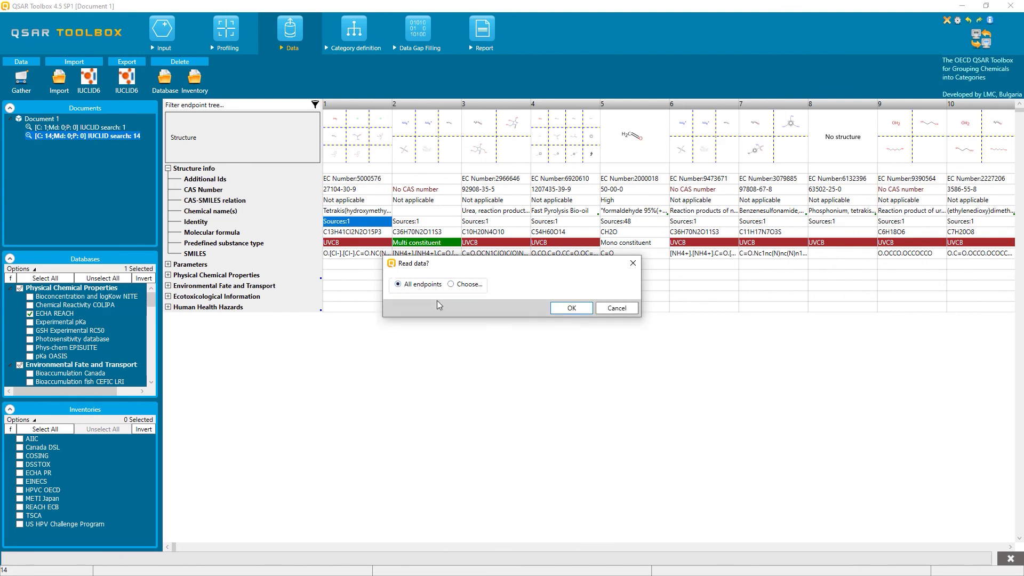
{"action": "left_click", "coordinate": [562, 309]}
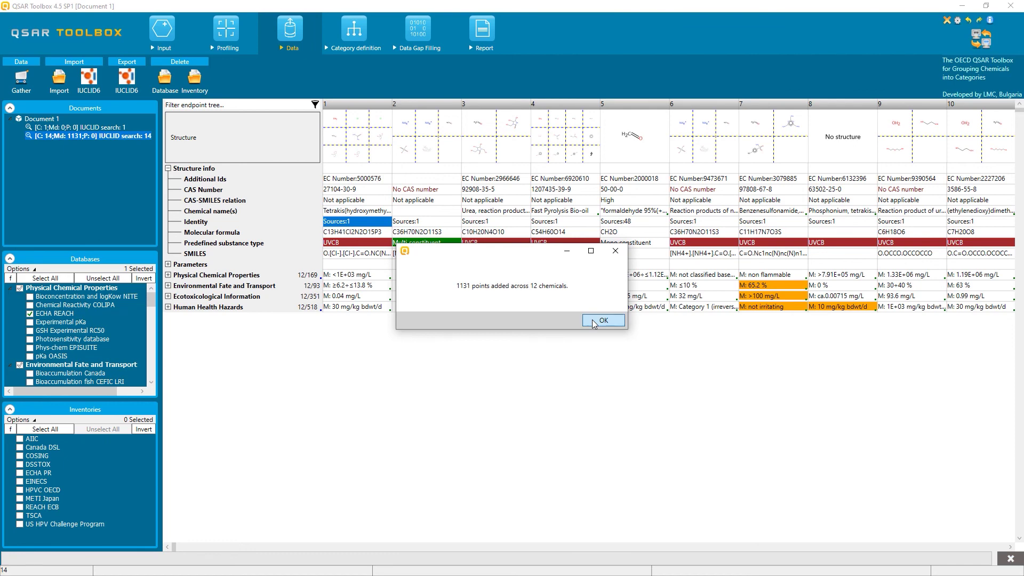
{"action": "left_click", "coordinate": [592, 319]}
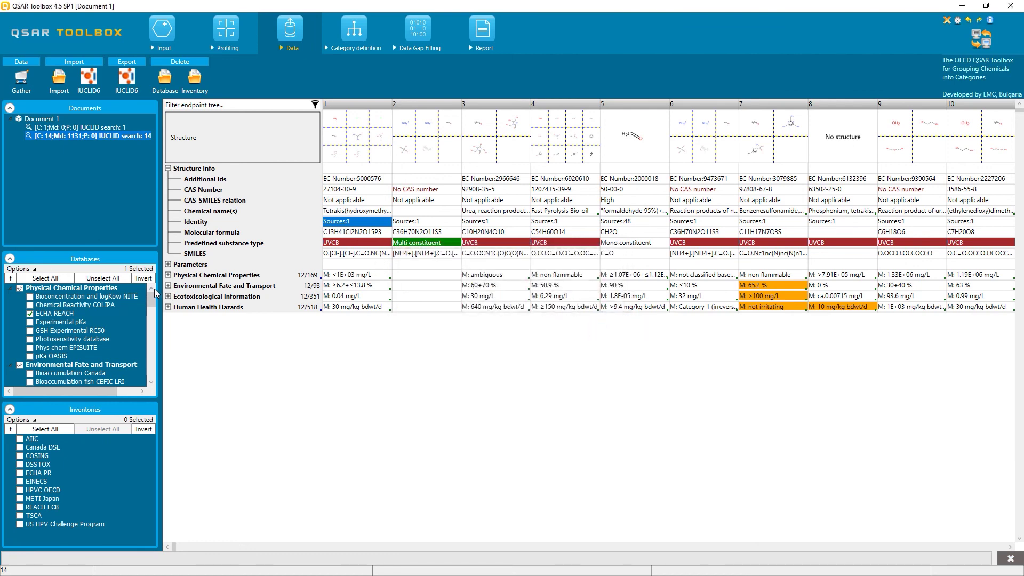
{"action": "left_click", "coordinate": [168, 307]}
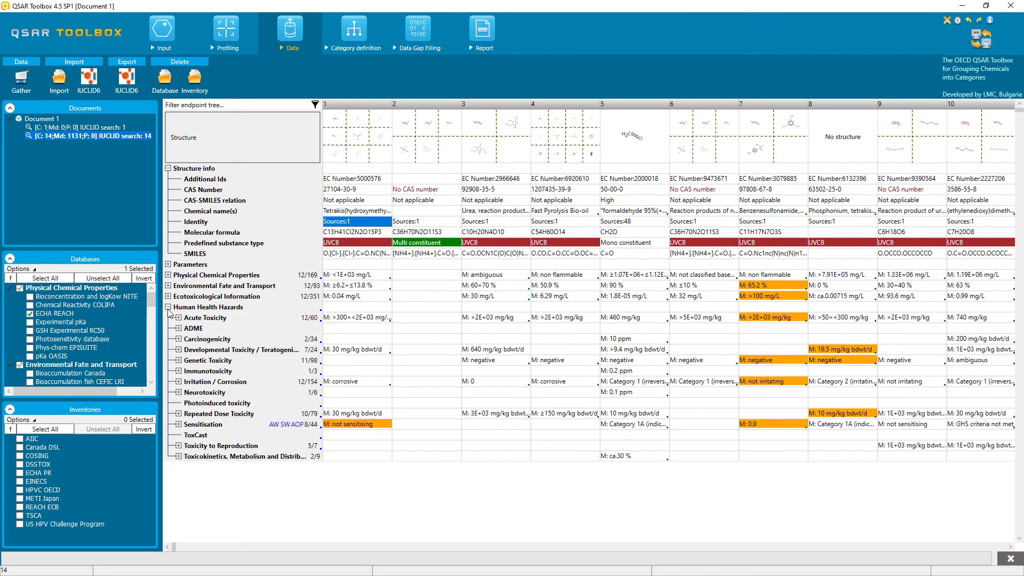